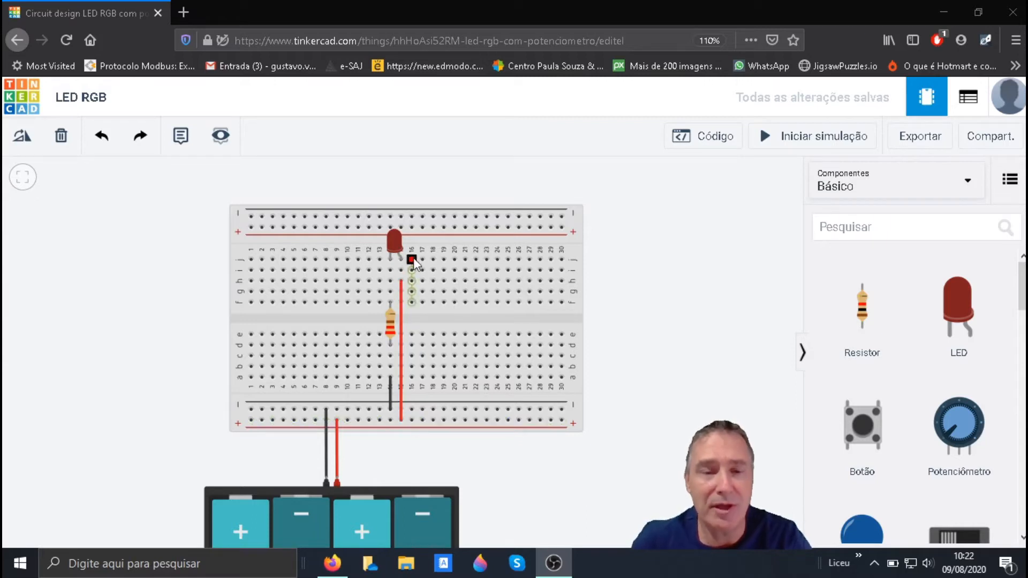
Examine the LED's terminals, the series resistor's properties, and the jumper and battery wiring on the breadboard.
{"action": "scroll", "coordinate": [397, 253], "scroll_direction": "up", "scroll_amount": 1}
{"action": "scroll", "coordinate": [398, 253], "scroll_direction": "up", "scroll_amount": 4}
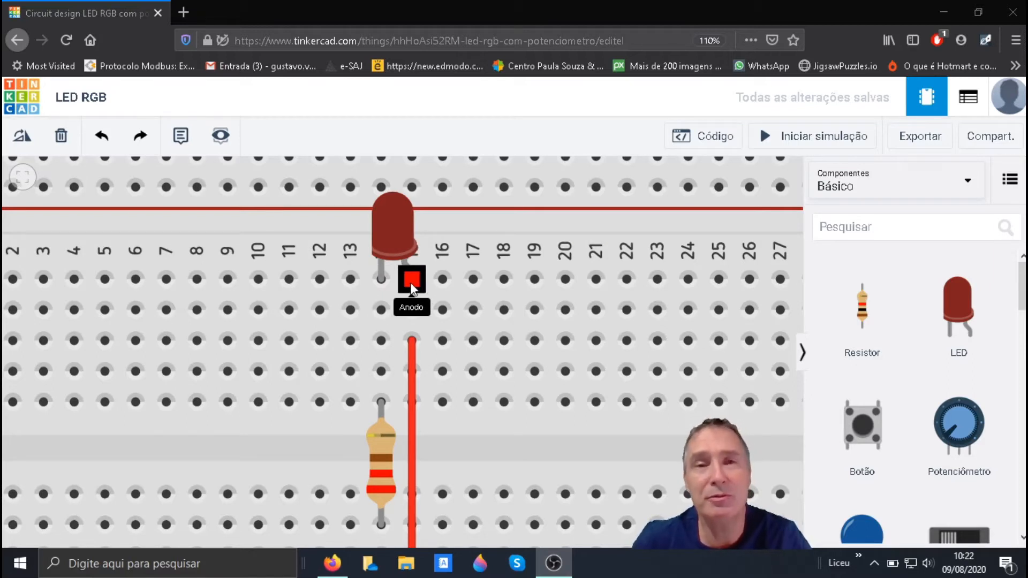
{"action": "scroll", "coordinate": [410, 282], "scroll_direction": "down", "scroll_amount": 5}
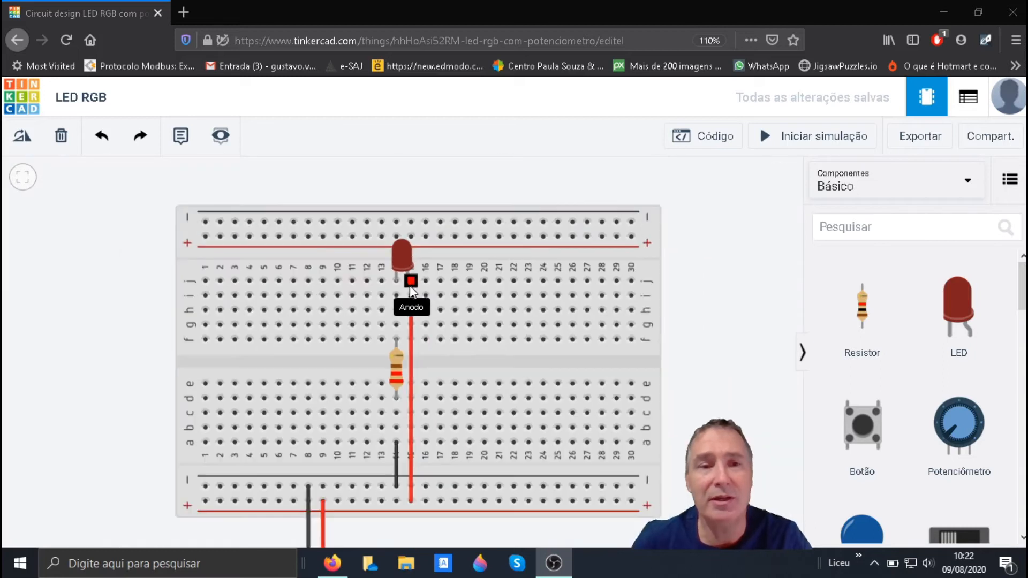
{"action": "scroll", "coordinate": [413, 360], "scroll_direction": "up", "scroll_amount": 2}
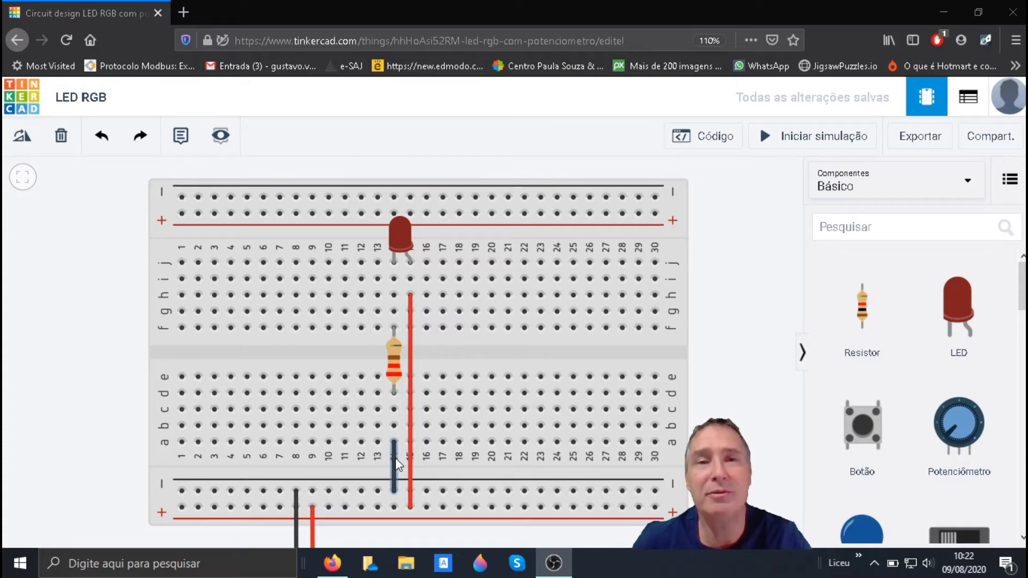
{"action": "left_click", "coordinate": [395, 368]}
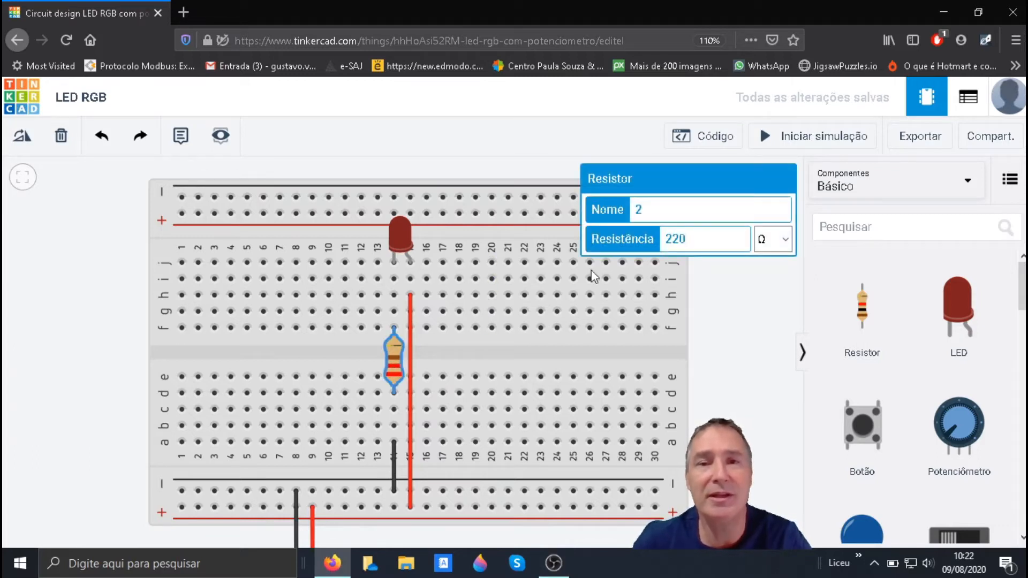
{"action": "left_click", "coordinate": [312, 349]}
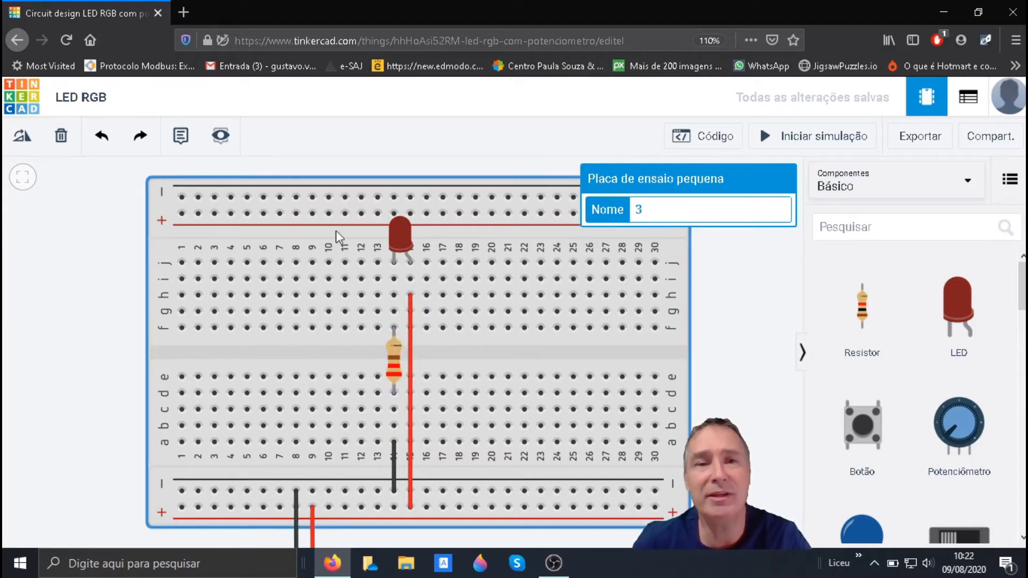
{"action": "left_click", "coordinate": [128, 253]}
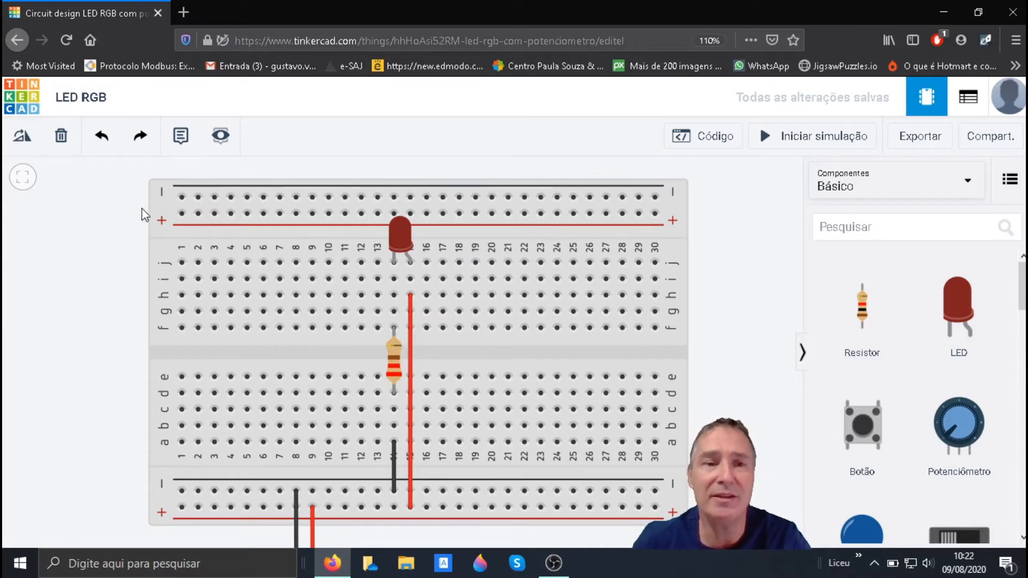
{"action": "scroll", "coordinate": [115, 227], "scroll_direction": "down", "scroll_amount": 3}
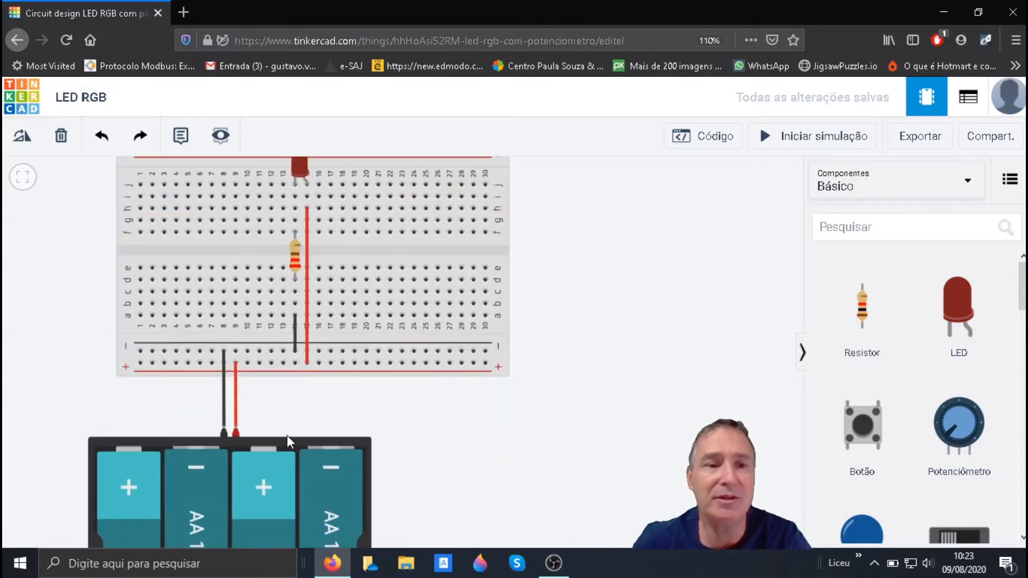
{"action": "scroll", "coordinate": [287, 436], "scroll_direction": "down", "scroll_amount": 2}
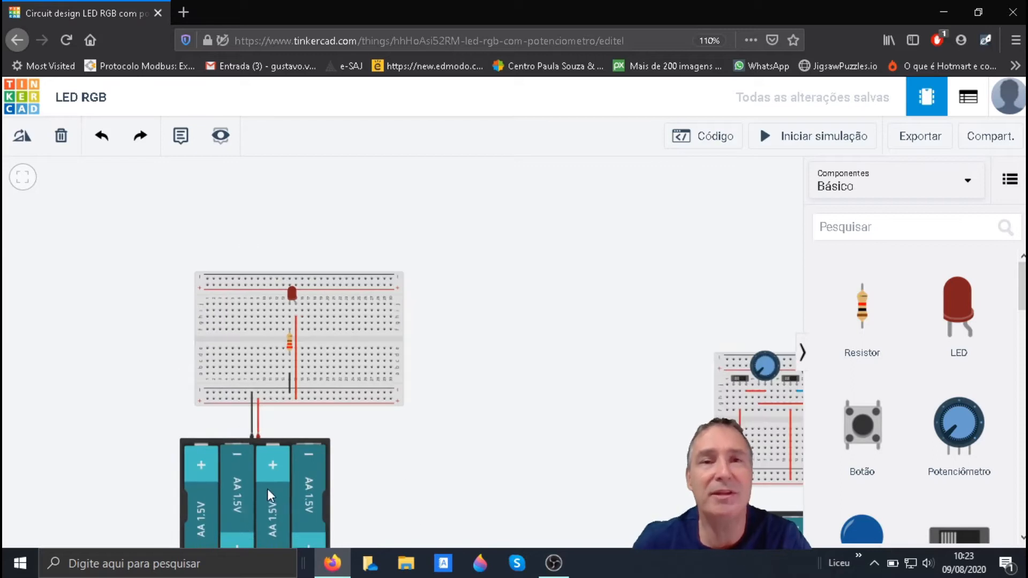
{"action": "scroll", "coordinate": [283, 399], "scroll_direction": "up", "scroll_amount": 3}
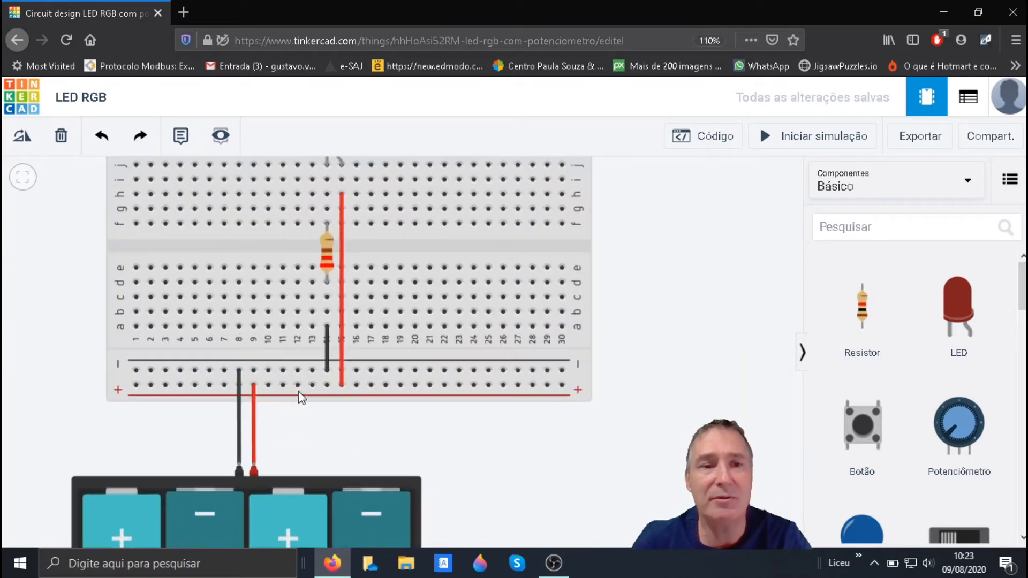
{"action": "scroll", "coordinate": [339, 440], "scroll_direction": "down", "scroll_amount": 1}
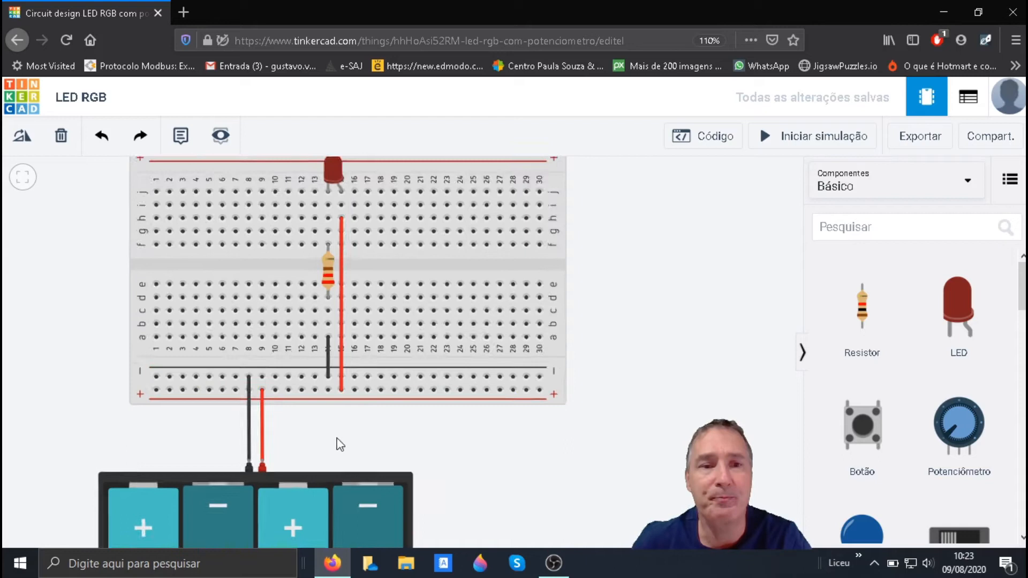
{"action": "scroll", "coordinate": [340, 442], "scroll_direction": "down", "scroll_amount": 1}
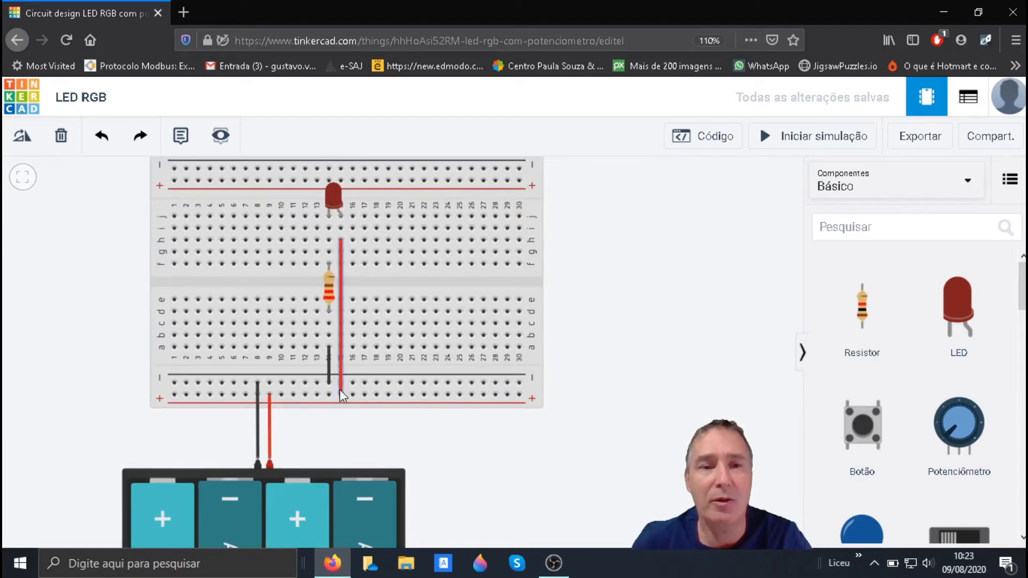
Run the simulation to test the LED circuit with its direct supply connection, and stop it.
{"action": "scroll", "coordinate": [340, 390], "scroll_direction": "up", "scroll_amount": 1}
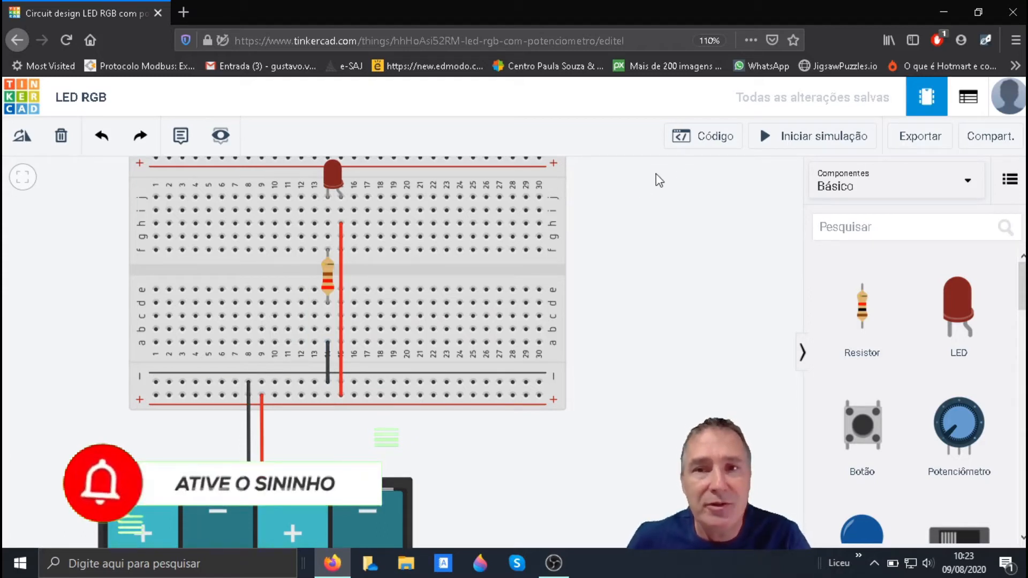
{"action": "left_click", "coordinate": [784, 143]}
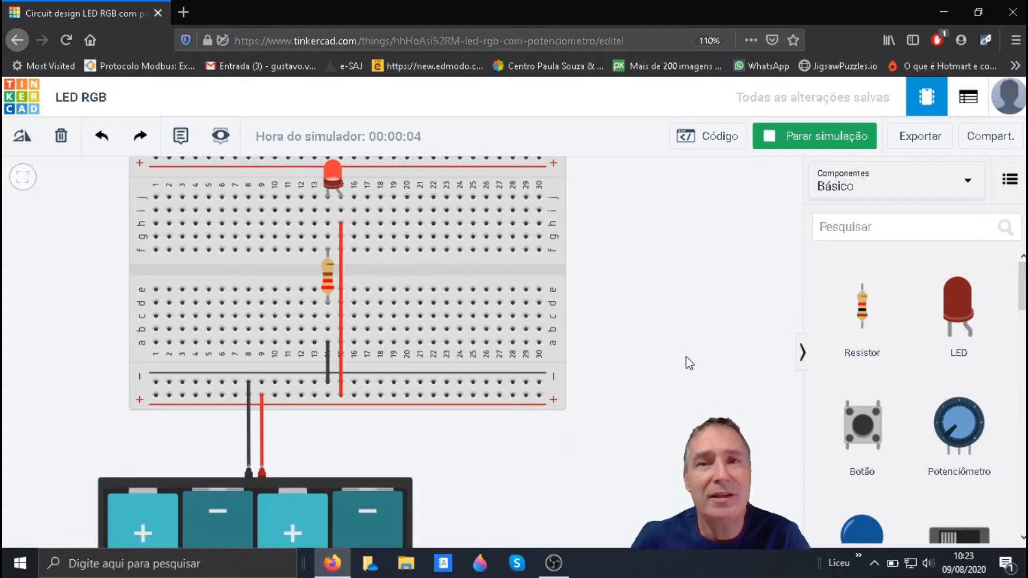
{"action": "left_click", "coordinate": [803, 141]}
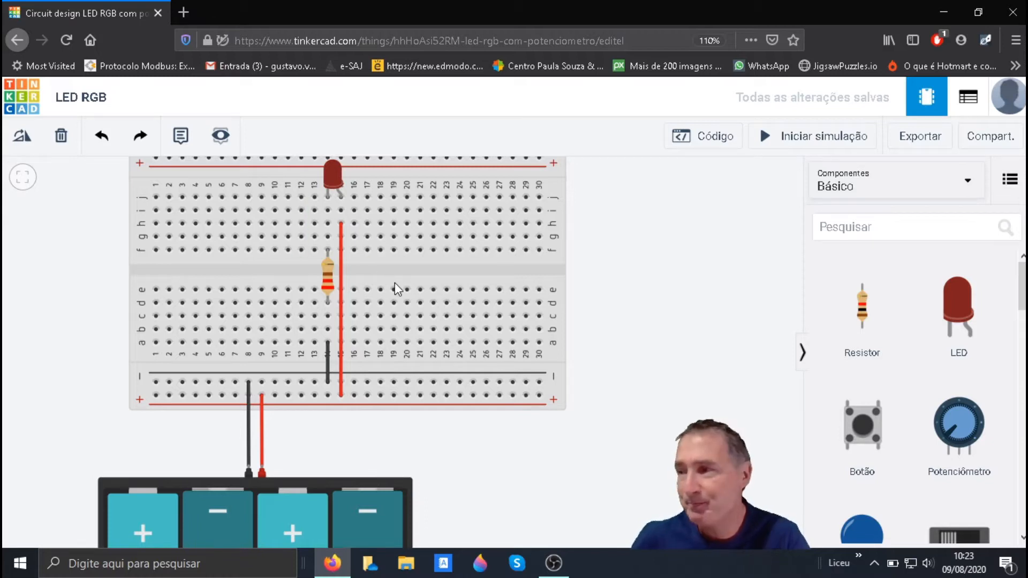
Place a slide switch (Interruptor deslizante) on the breadboard with its pins in row j, columns 26 to 28.
{"action": "left_click", "coordinate": [342, 229]}
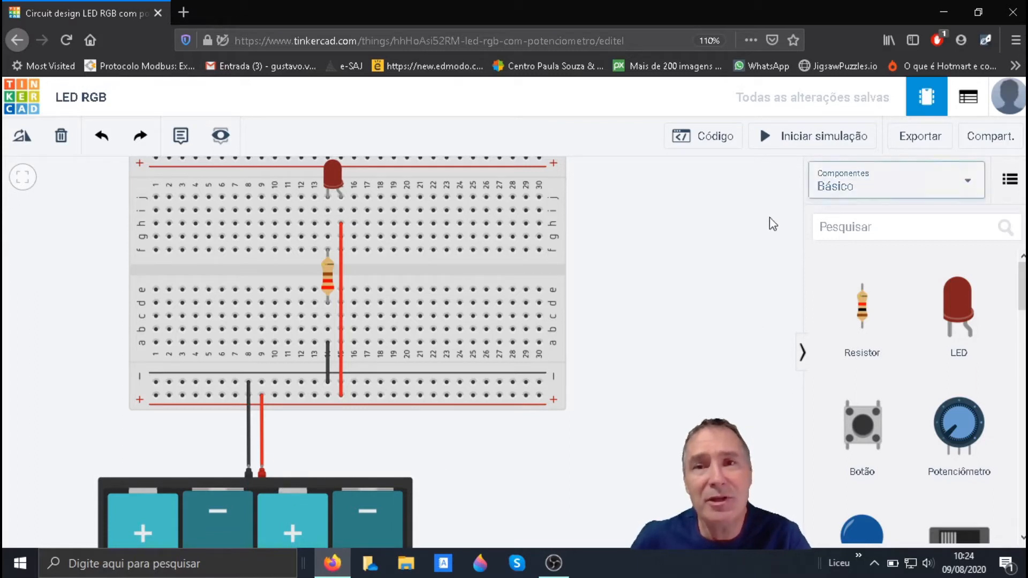
{"action": "scroll", "coordinate": [910, 407], "scroll_direction": "down", "scroll_amount": 3}
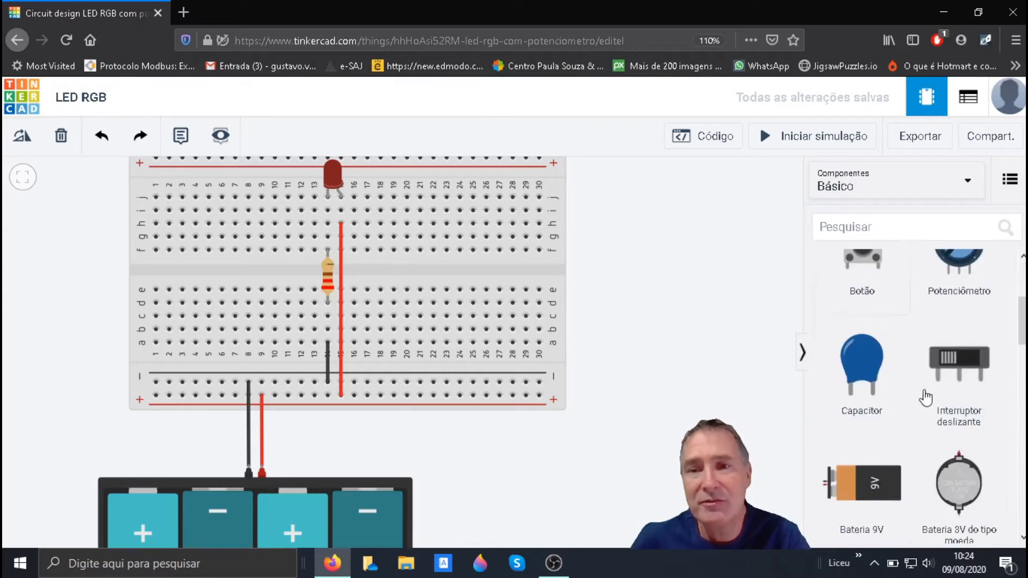
{"action": "left_click_drag", "start_coordinate": [948, 369], "coordinate": [502, 197]}
{"action": "scroll", "coordinate": [864, 377], "scroll_direction": "up", "scroll_amount": 2}
{"action": "left_click", "coordinate": [696, 329]}
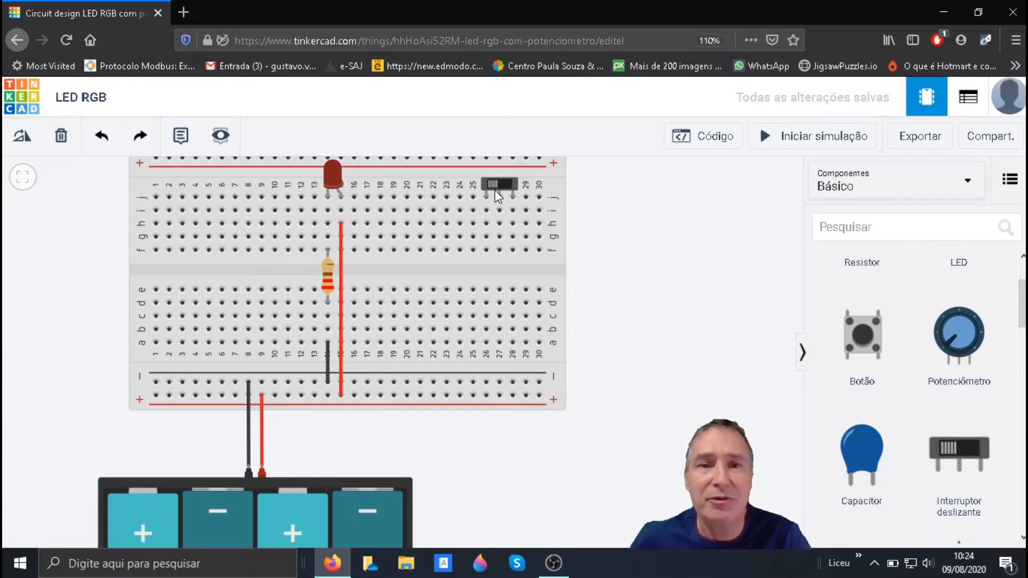
Reroute the red jumper so it connects hole f27, under the switch's common pin, to the lower positive rail below column 27.
{"action": "left_click", "coordinate": [344, 300]}
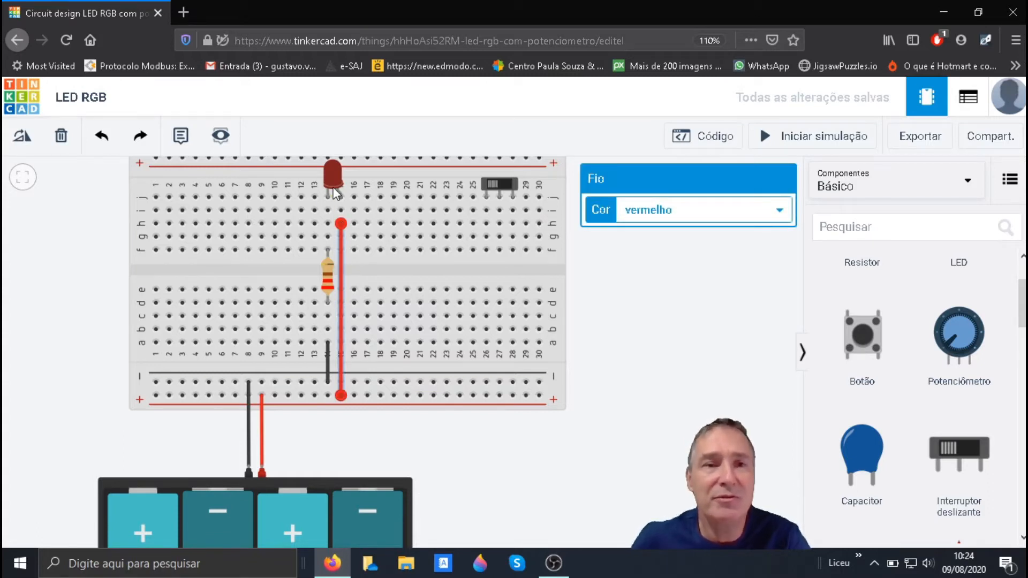
{"action": "left_click_drag", "start_coordinate": [340, 223], "coordinate": [499, 250]}
{"action": "left_click_drag", "start_coordinate": [335, 394], "coordinate": [500, 396]}
{"action": "left_click", "coordinate": [612, 360]}
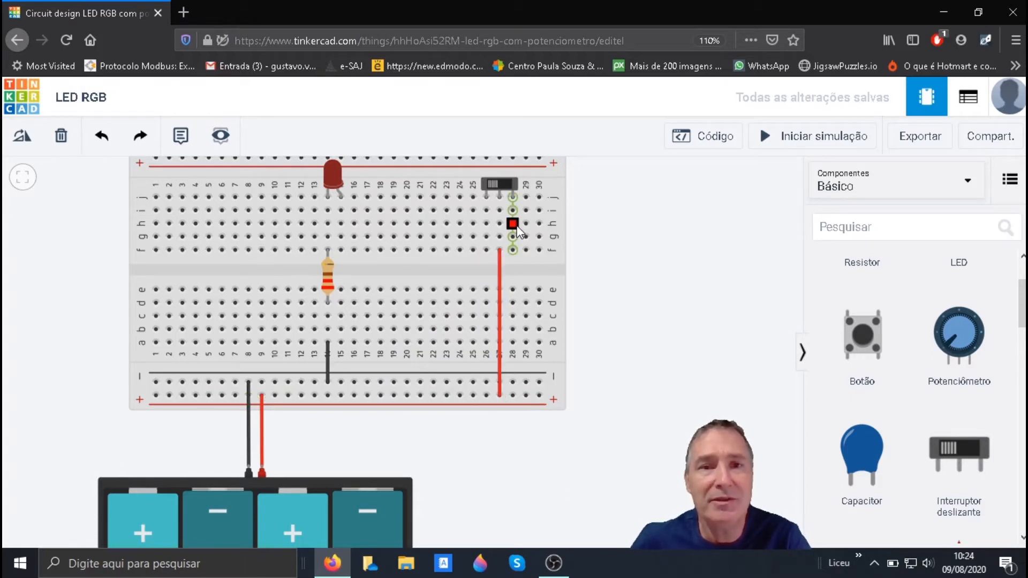
Wire the switch's Terminal 2 column to the LED's anode column with a green wire from h28 to h15.
{"action": "left_click", "coordinate": [512, 223]}
{"action": "left_click", "coordinate": [342, 224]}
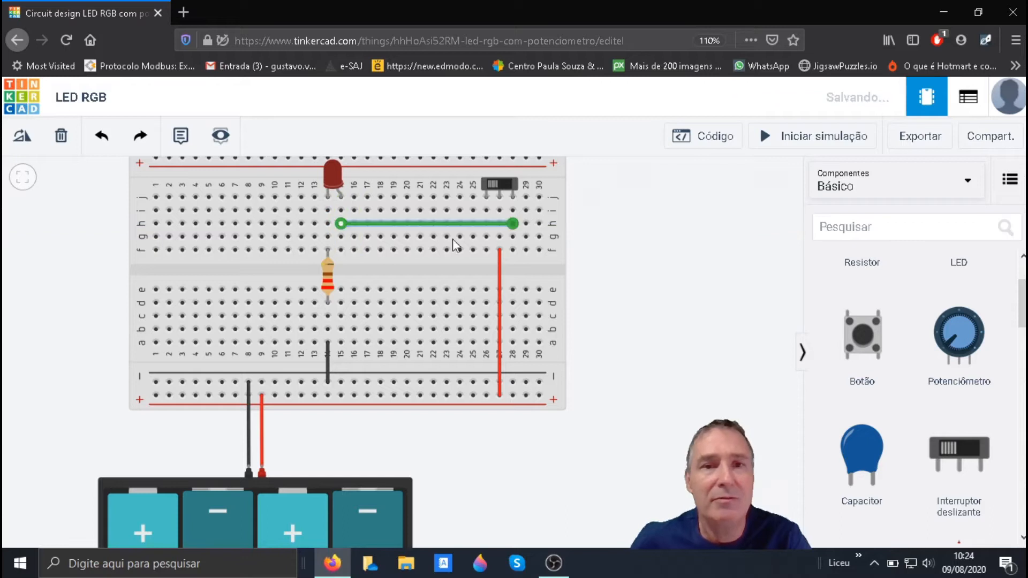
{"action": "left_click", "coordinate": [694, 271]}
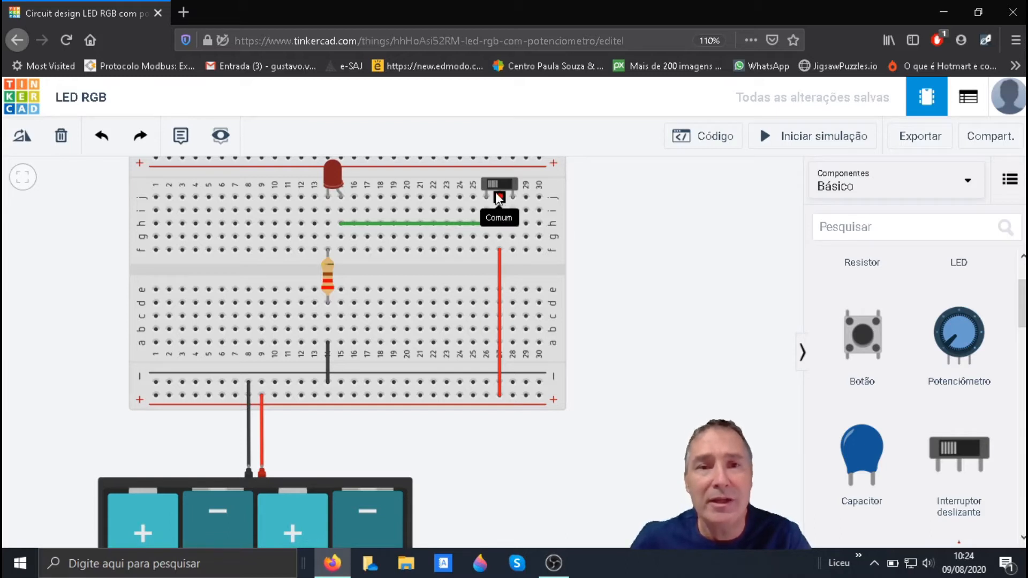
Inspect the switch's terminals, simulate the circuit while toggling the slide switch back and forth, and stop the simulation.
{"action": "scroll", "coordinate": [487, 183], "scroll_direction": "up", "scroll_amount": 3}
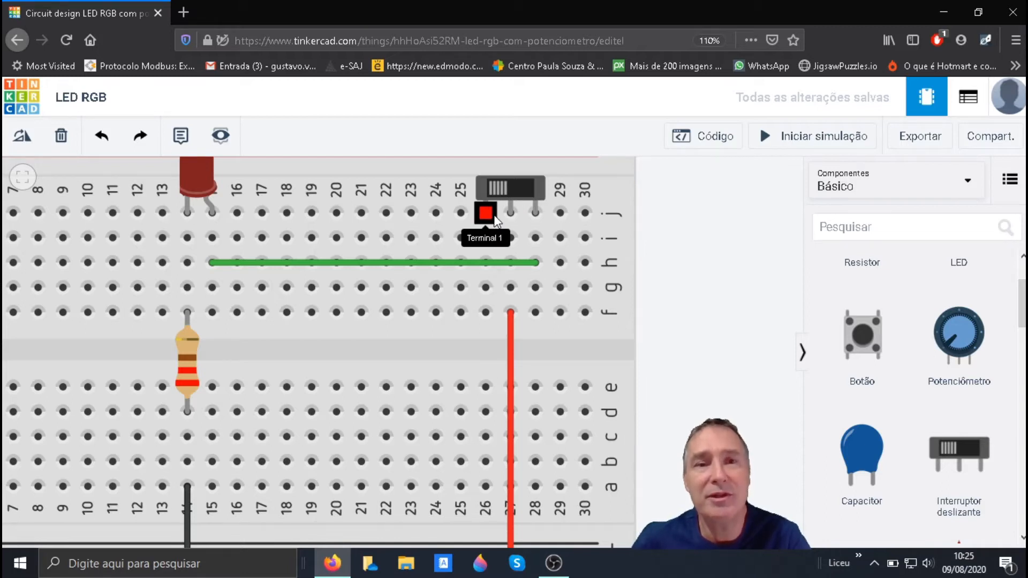
{"action": "scroll", "coordinate": [495, 214], "scroll_direction": "down", "scroll_amount": 3}
{"action": "scroll", "coordinate": [493, 200], "scroll_direction": "down", "scroll_amount": 1}
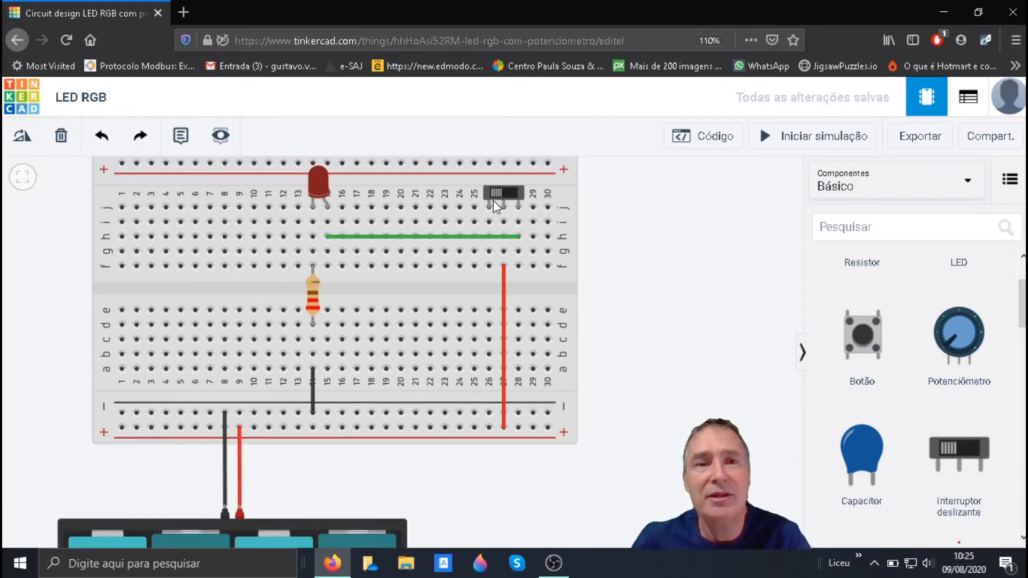
{"action": "scroll", "coordinate": [484, 176], "scroll_direction": "up", "scroll_amount": 2}
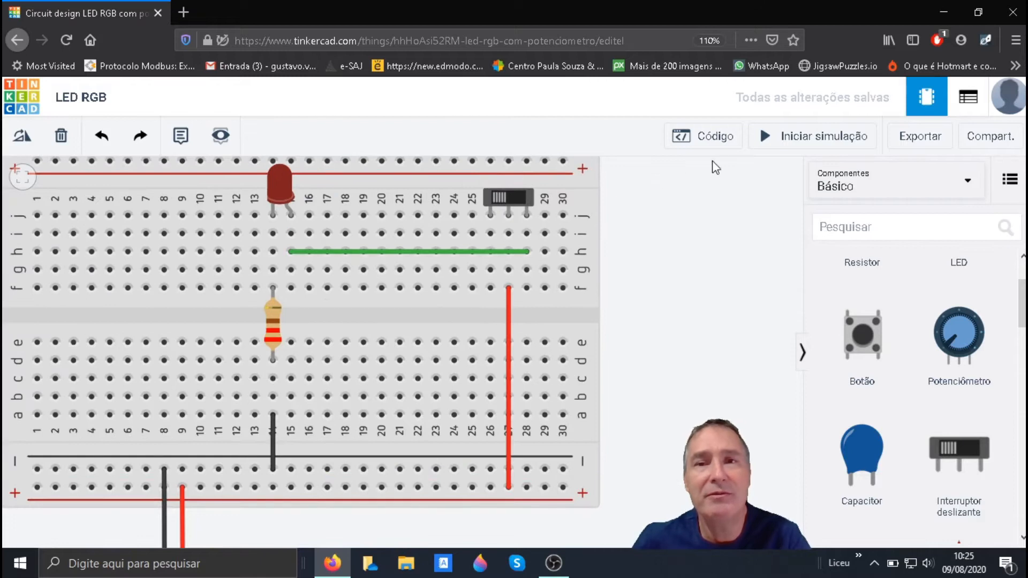
{"action": "left_click", "coordinate": [779, 138]}
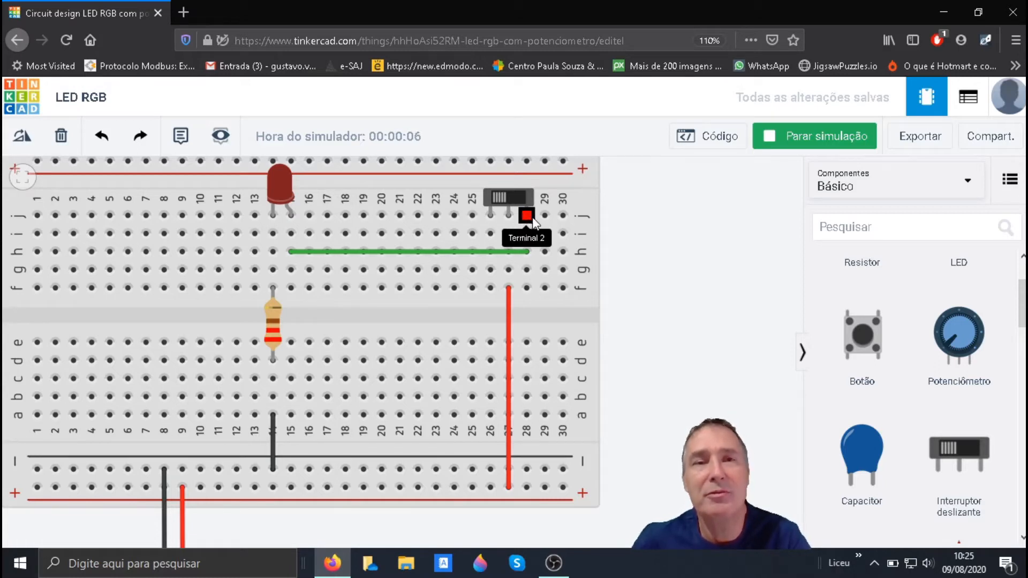
{"action": "left_click", "coordinate": [505, 198]}
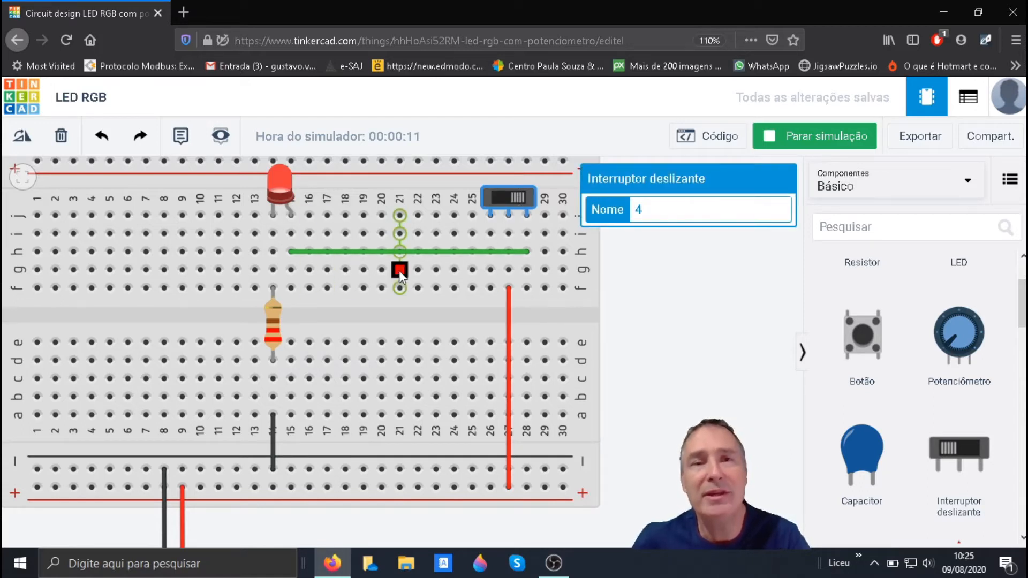
{"action": "left_click", "coordinate": [500, 194]}
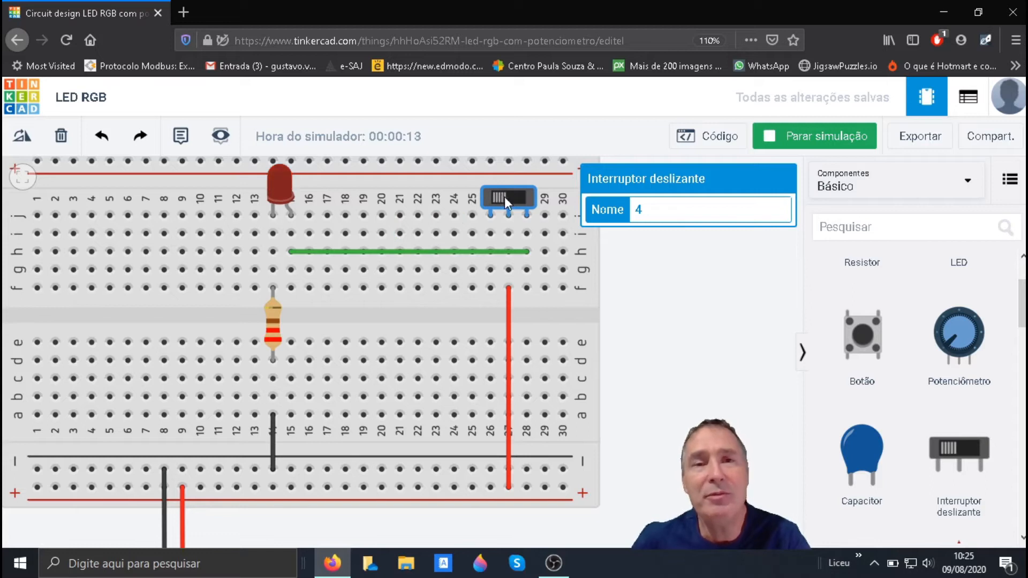
{"action": "left_click", "coordinate": [514, 197]}
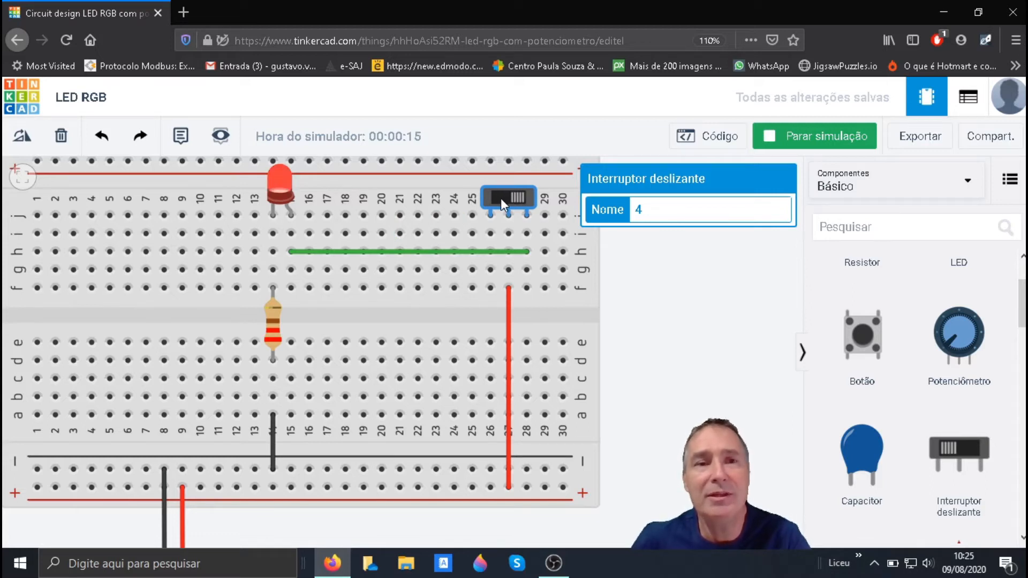
{"action": "left_click", "coordinate": [499, 198]}
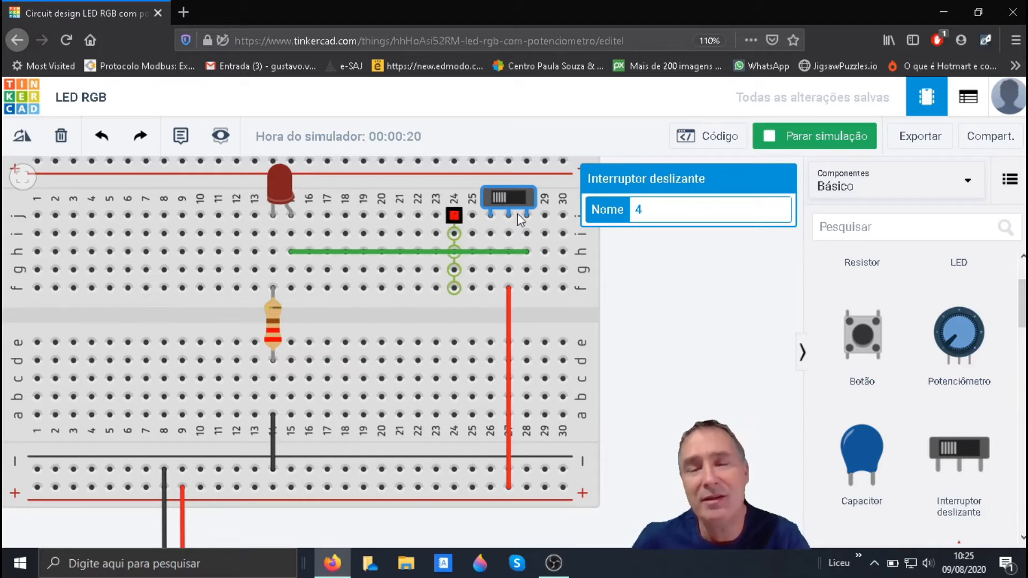
{"action": "left_click", "coordinate": [825, 142]}
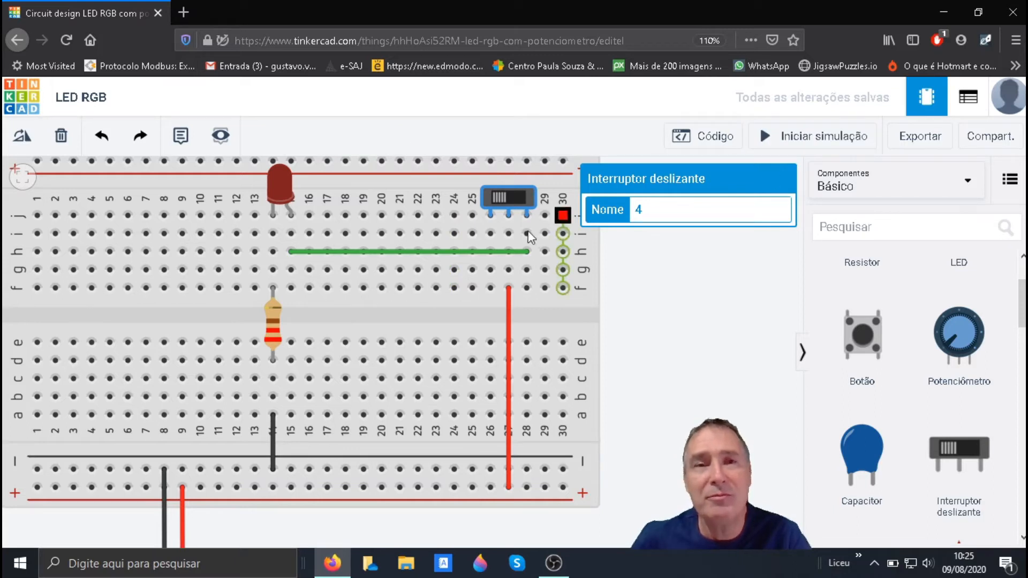
{"action": "left_click", "coordinate": [679, 246]}
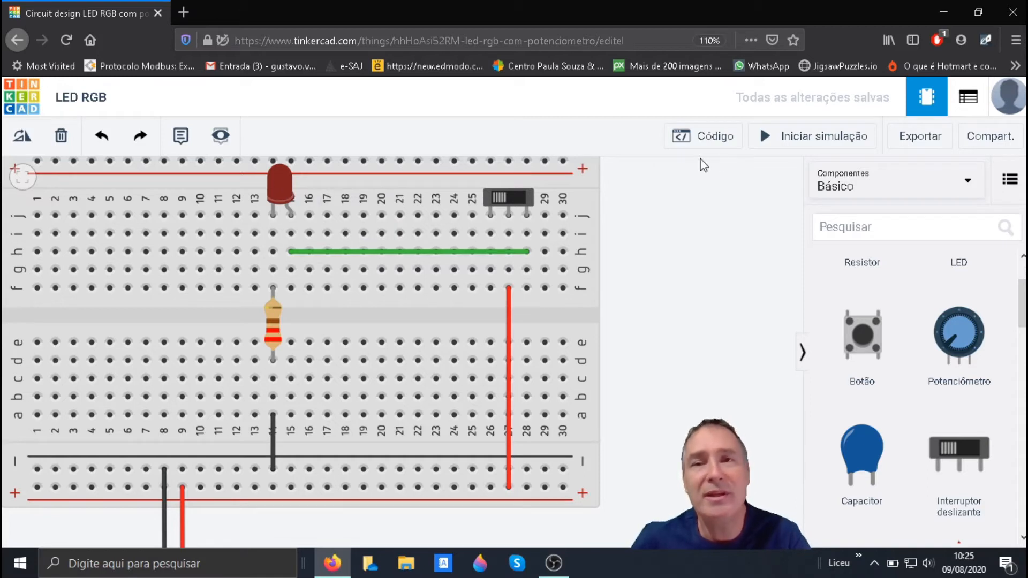
Restart the simulation and toggle the slide switch on and off repeatedly to test the LED.
{"action": "left_click", "coordinate": [789, 144]}
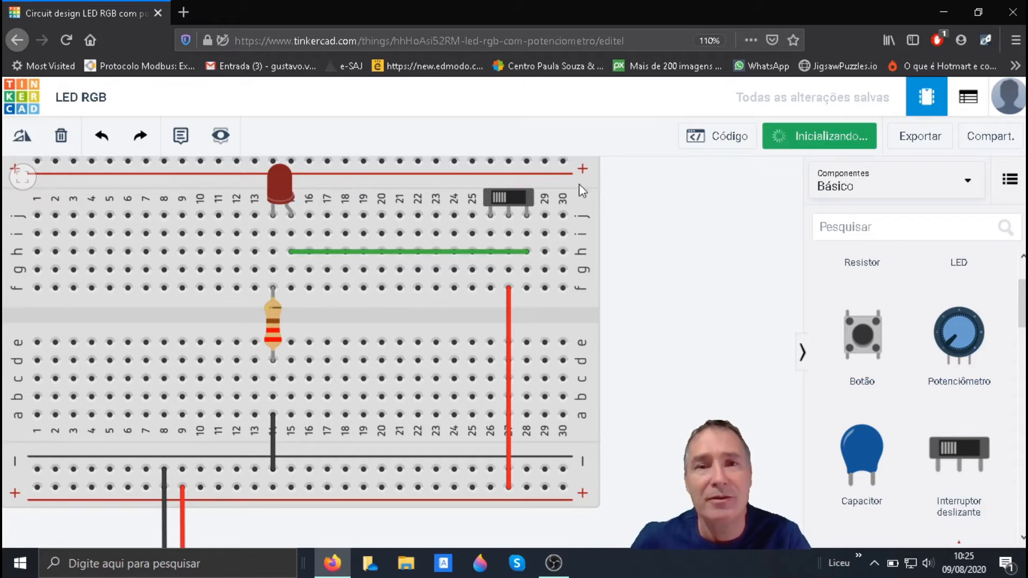
{"action": "left_click", "coordinate": [521, 198]}
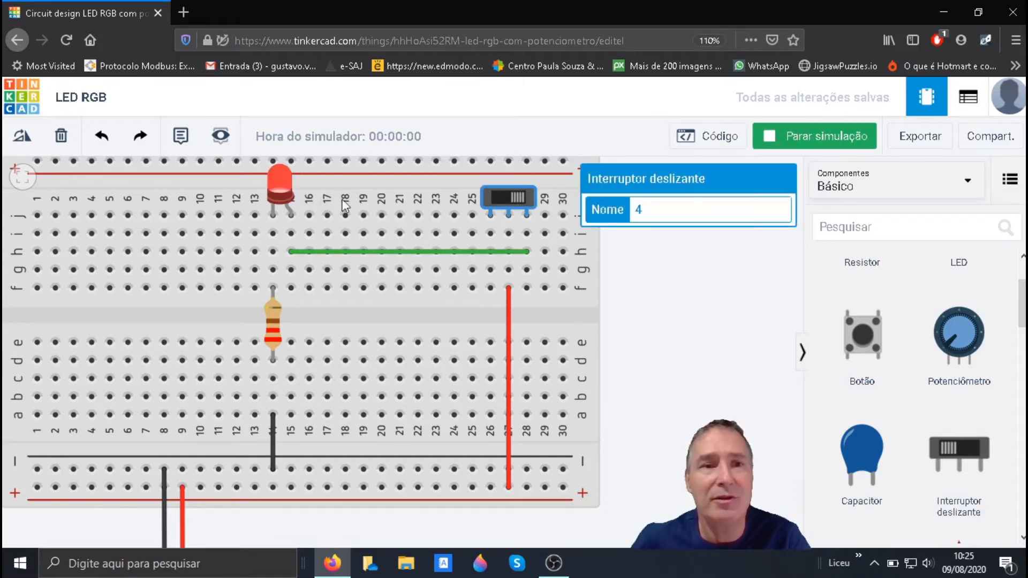
{"action": "left_click", "coordinate": [508, 206]}
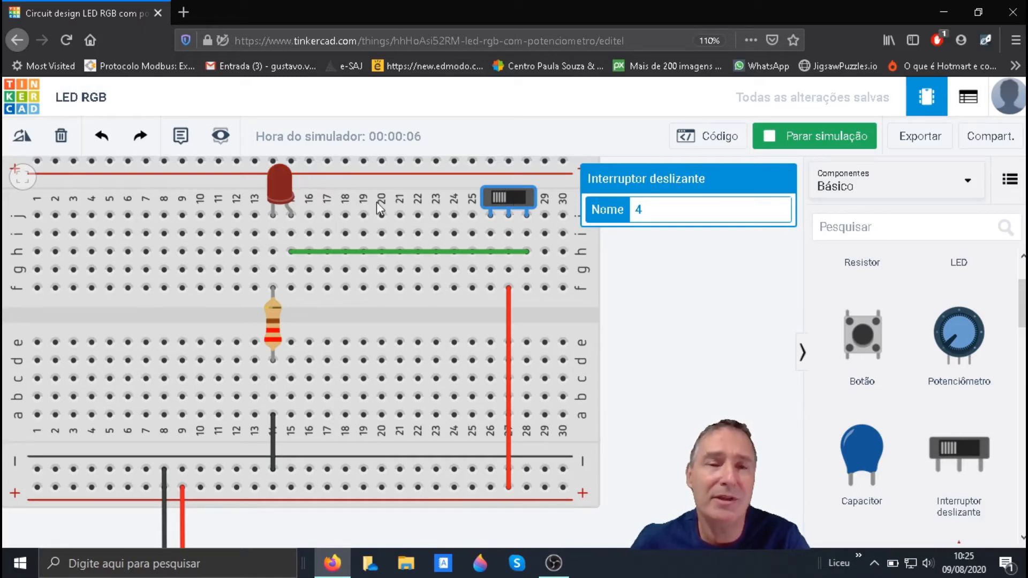
{"action": "left_click", "coordinate": [516, 198]}
{"action": "left_click", "coordinate": [506, 198]}
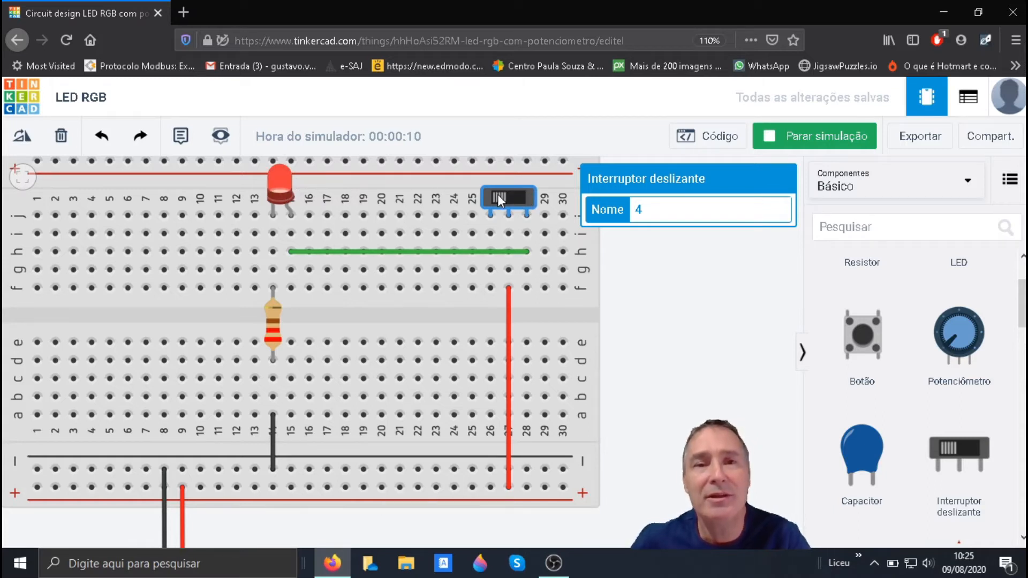
Stop the simulation and place a potentiometer on the breadboard with its terminals in row j, columns 21 to 23.
{"action": "left_click", "coordinate": [803, 144]}
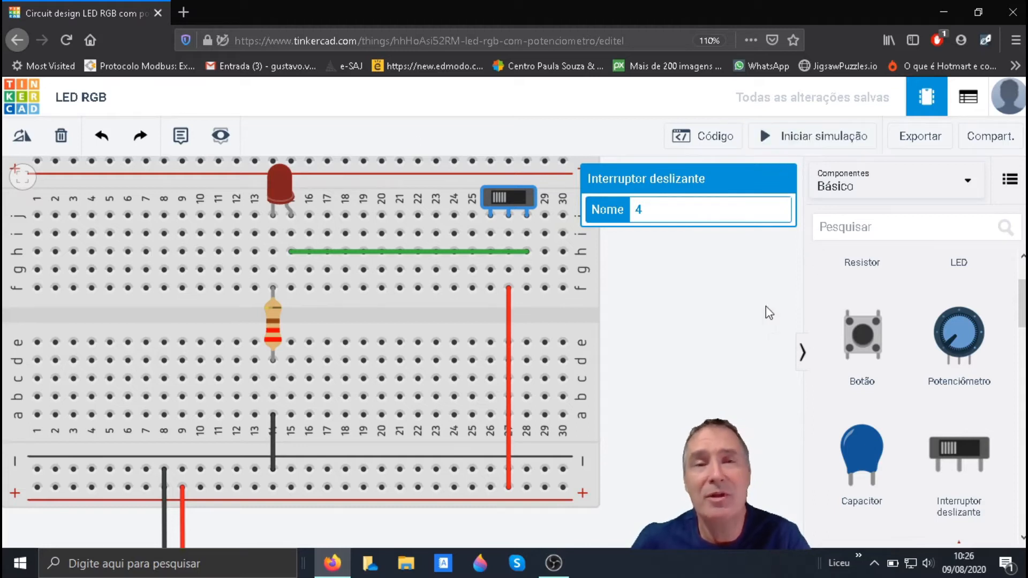
{"action": "left_click", "coordinate": [952, 336]}
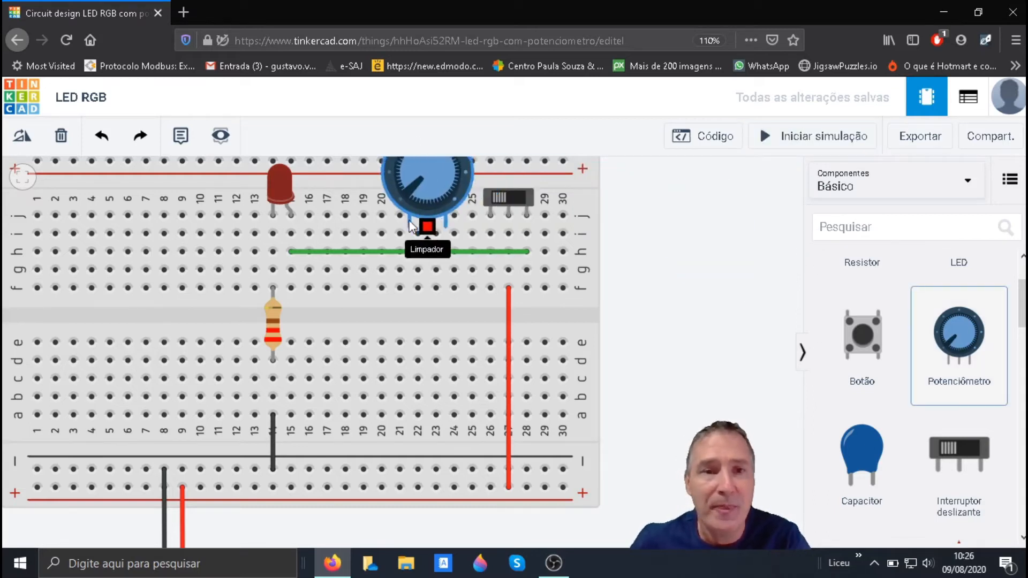
{"action": "left_click", "coordinate": [413, 223]}
{"action": "left_click", "coordinate": [675, 281]}
Move the green wire's LED end to h22 under the potentiometer's wiper, and wire h21 to h15 at the LED's anode column.
{"action": "left_click", "coordinate": [413, 253]}
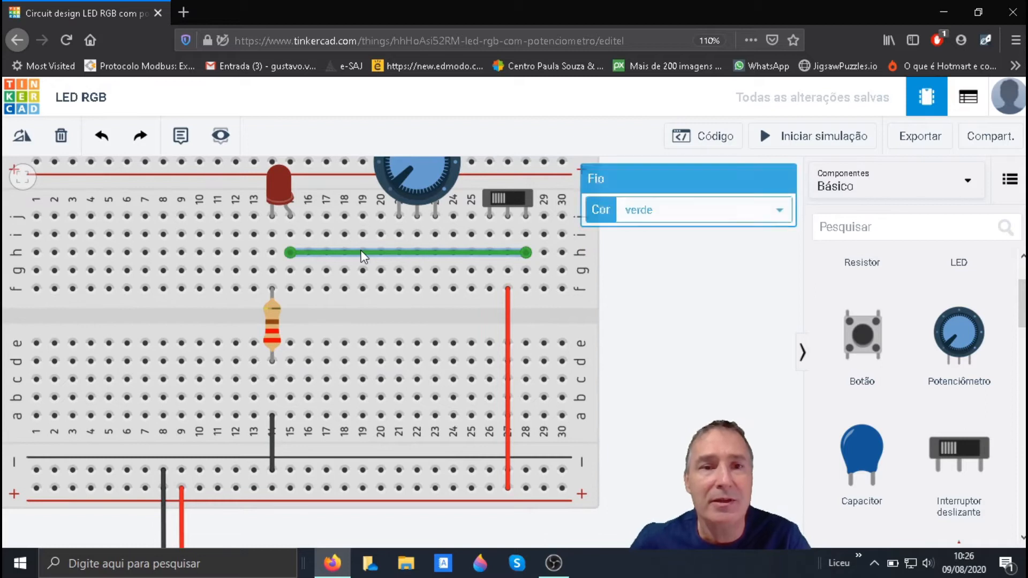
{"action": "left_click_drag", "start_coordinate": [287, 249], "coordinate": [416, 252]}
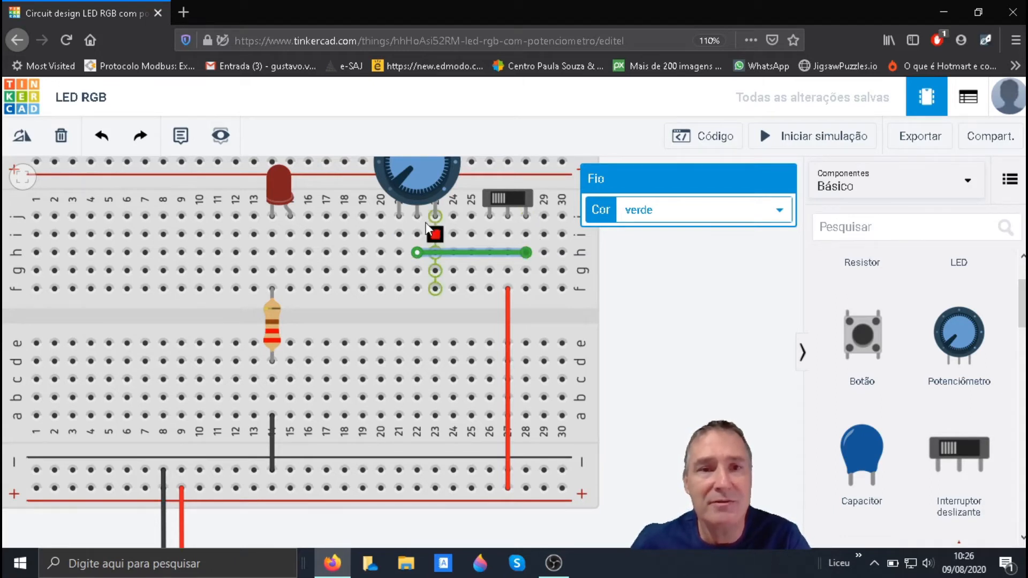
{"action": "left_click", "coordinate": [399, 252]}
{"action": "left_click", "coordinate": [290, 252]}
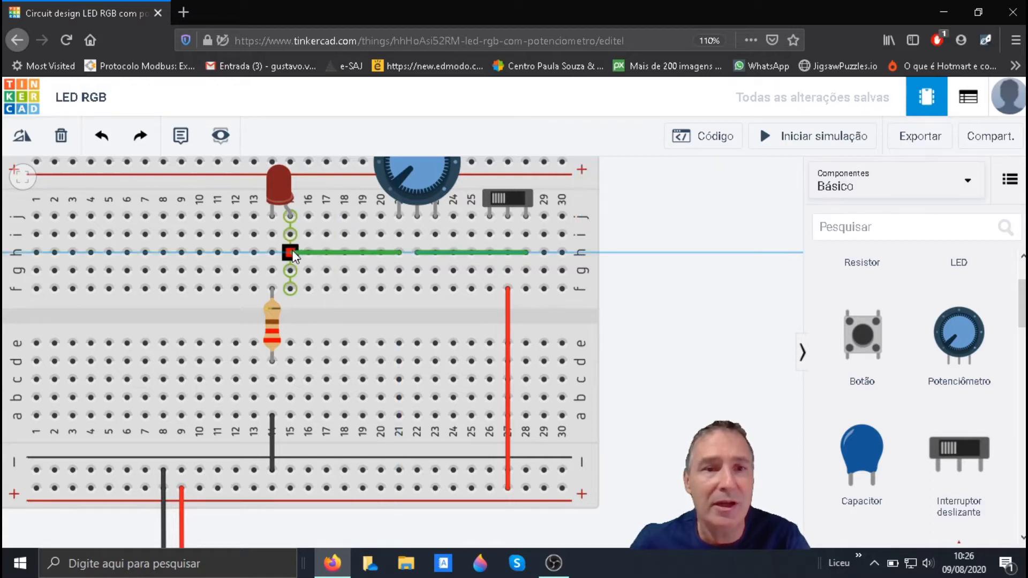
{"action": "left_click", "coordinate": [665, 282]}
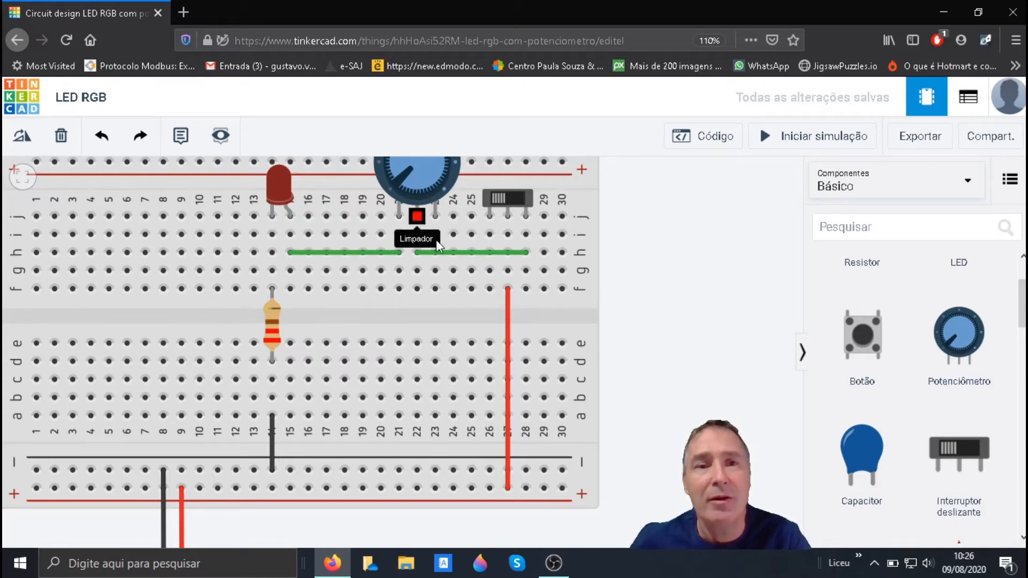
Check the potentiometer's terminals and set its resistance to 10 kΩ.
{"action": "scroll", "coordinate": [460, 239], "scroll_direction": "down", "scroll_amount": 1}
{"action": "scroll", "coordinate": [454, 229], "scroll_direction": "up", "scroll_amount": 1}
{"action": "scroll", "coordinate": [450, 219], "scroll_direction": "down", "scroll_amount": 2}
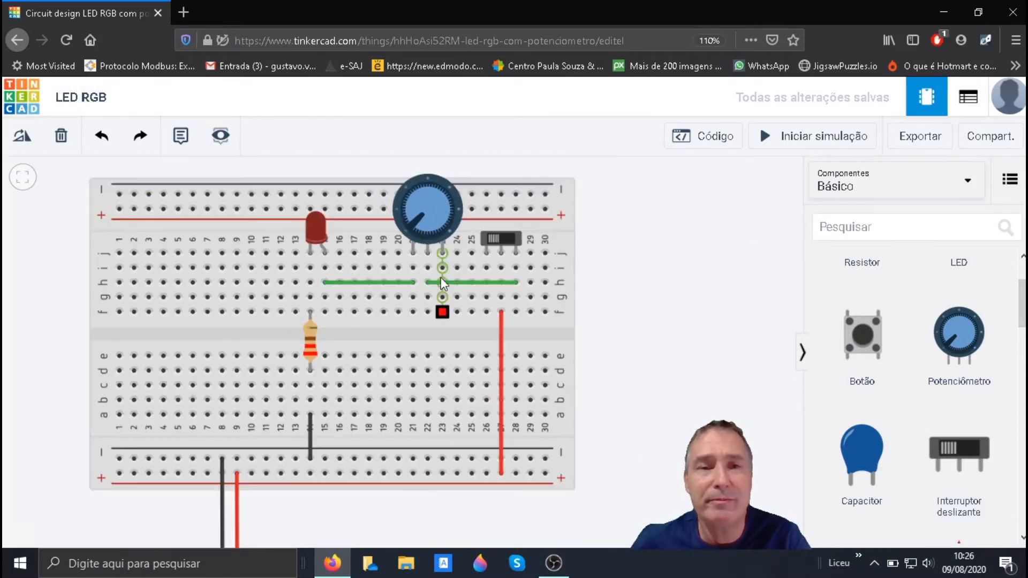
{"action": "scroll", "coordinate": [442, 197], "scroll_direction": "up", "scroll_amount": 2}
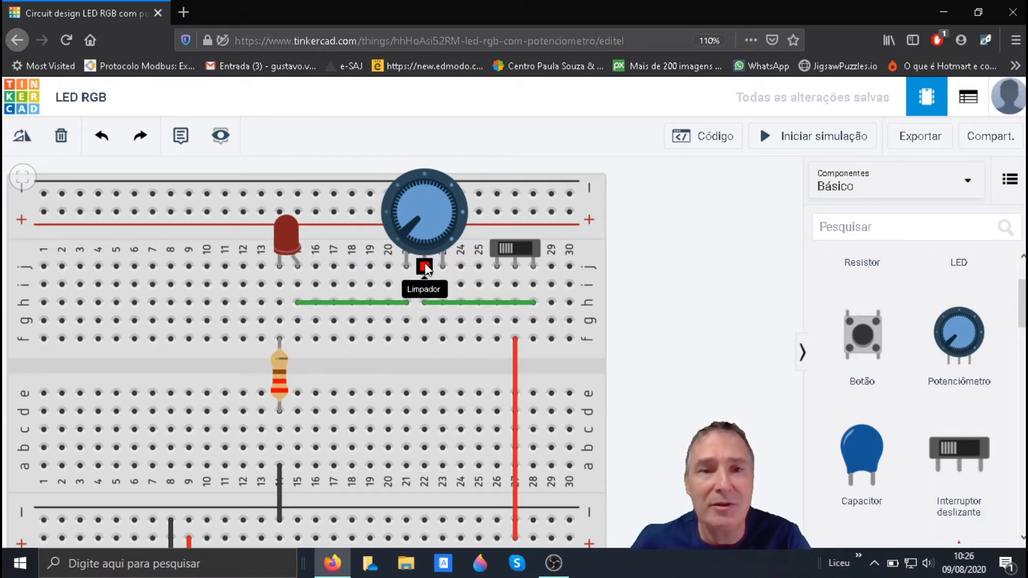
{"action": "left_click", "coordinate": [407, 228]}
{"action": "left_click_drag", "start_coordinate": [407, 221], "coordinate": [407, 225]}
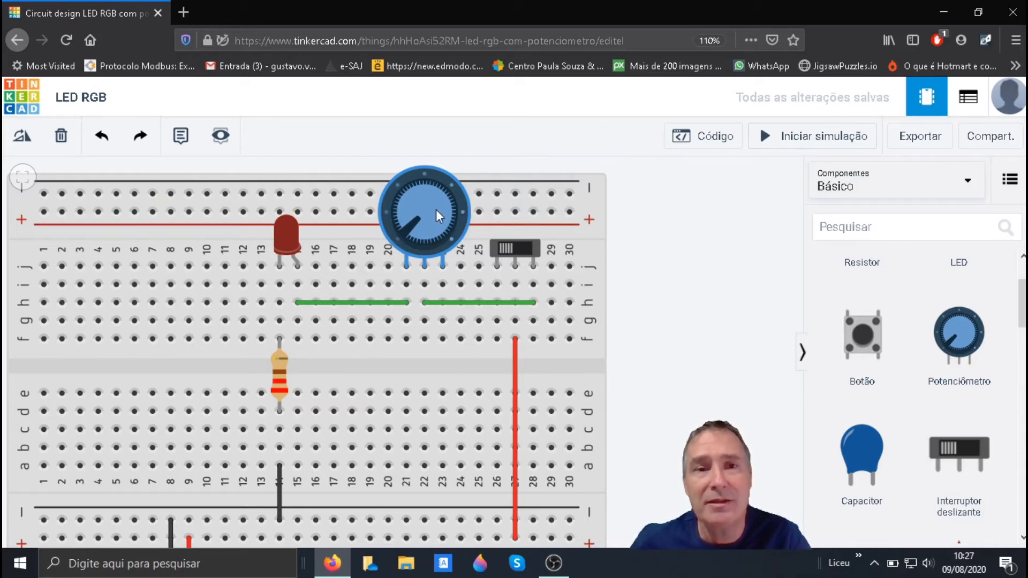
{"action": "left_click", "coordinate": [291, 236]}
{"action": "left_click", "coordinate": [409, 218]}
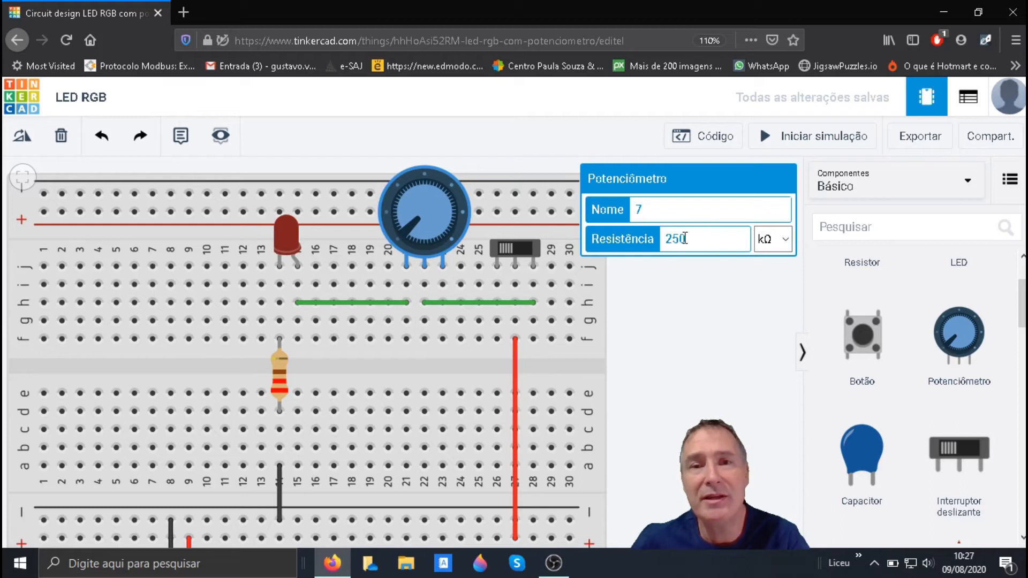
{"action": "left_click_drag", "start_coordinate": [693, 239], "coordinate": [661, 238]}
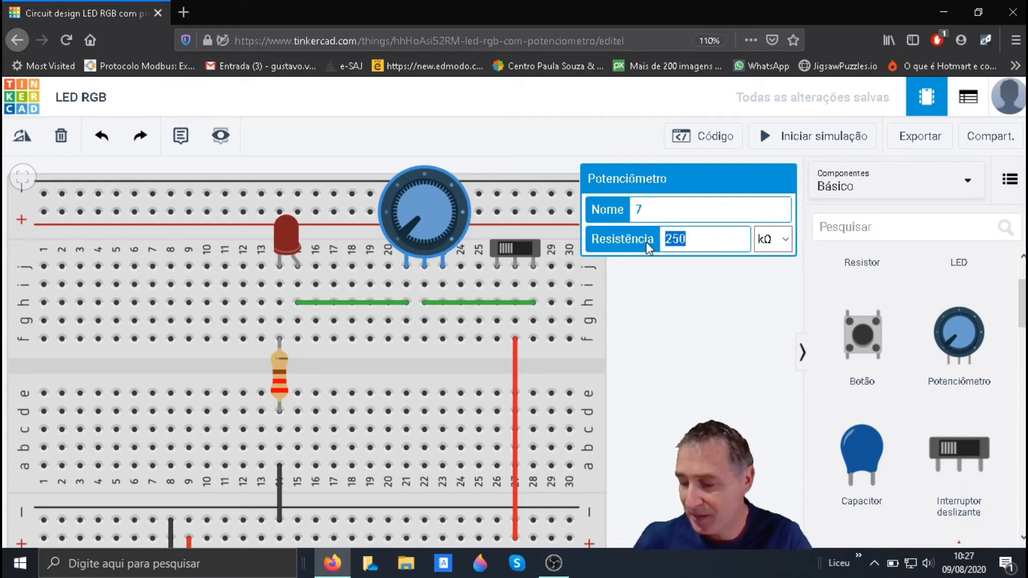
{"action": "type", "text": "10"}
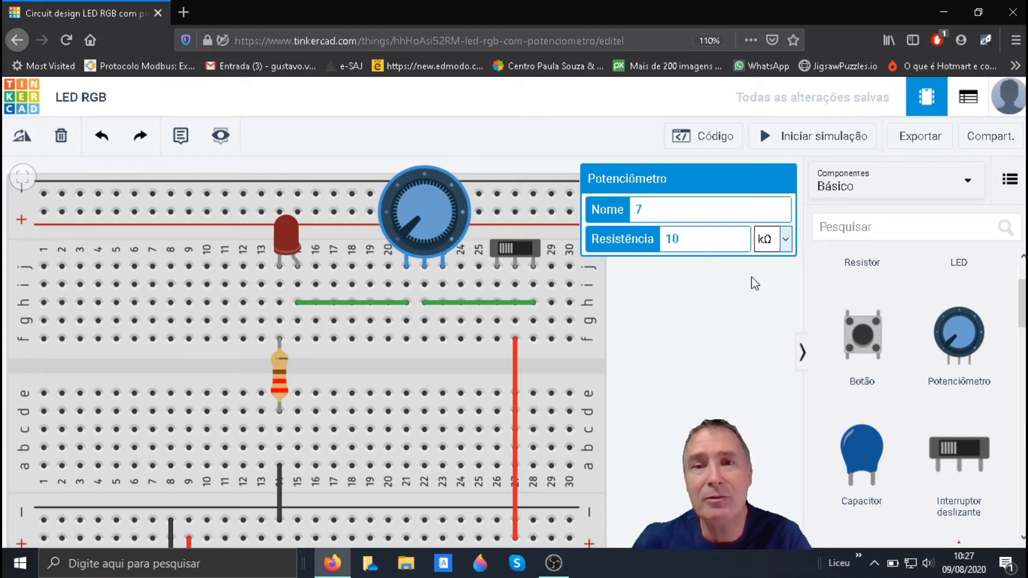
{"action": "left_click", "coordinate": [718, 298]}
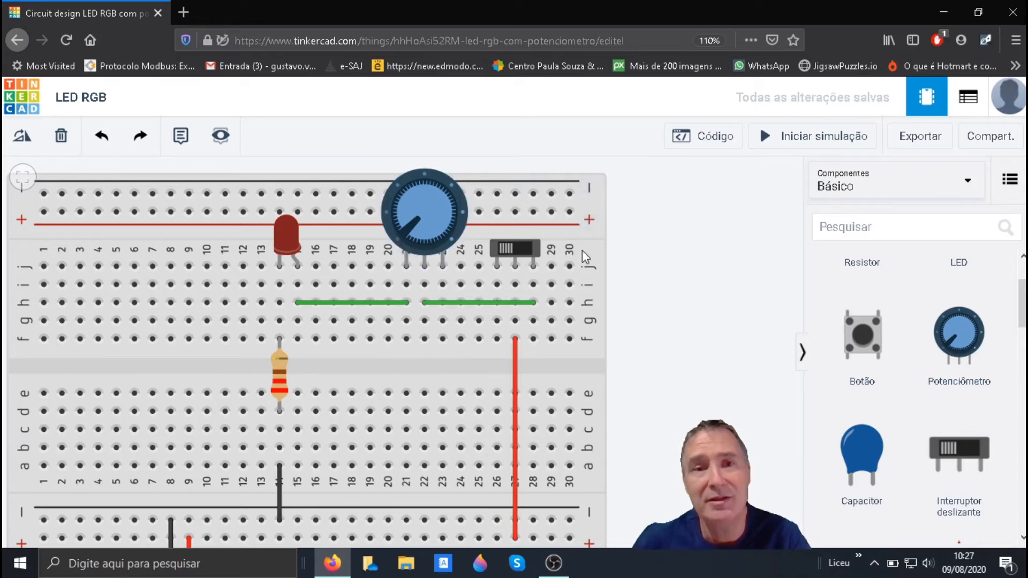
Simulate the circuit, switch the LED on with the slide switch, turn the potentiometer knob to vary its brightness, and stop the simulation.
{"action": "left_click", "coordinate": [829, 140]}
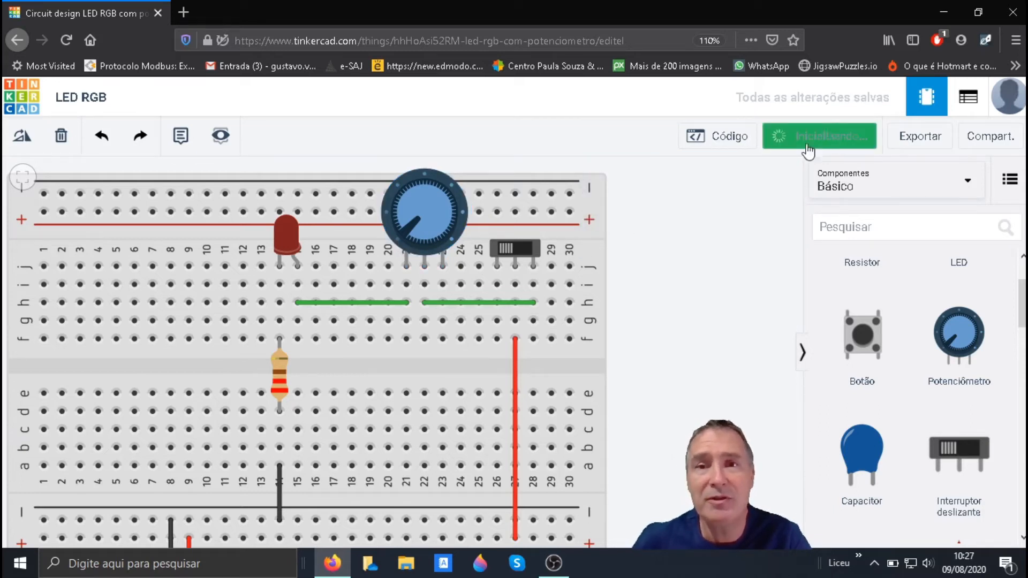
{"action": "left_click", "coordinate": [520, 250]}
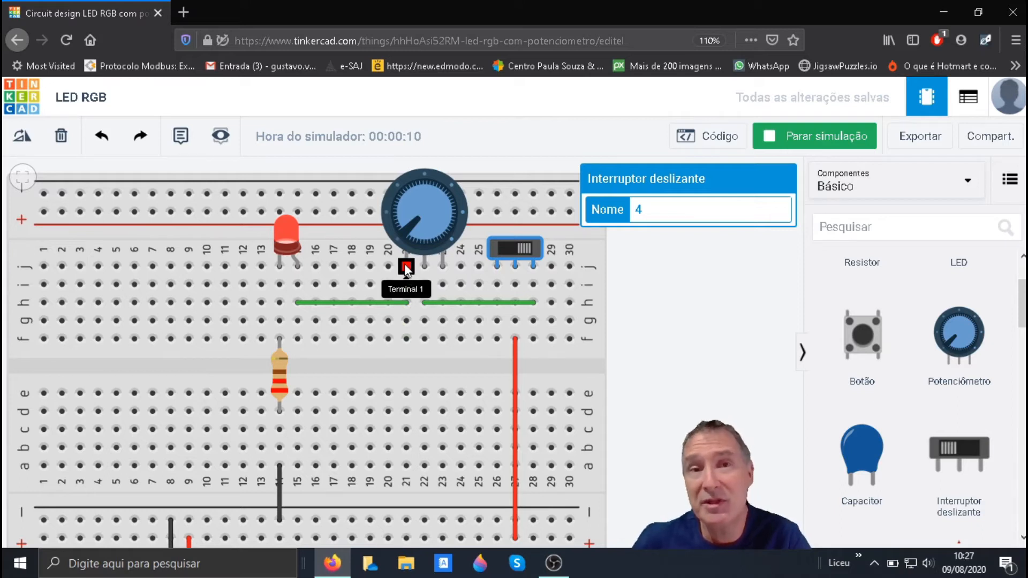
{"action": "left_click_drag", "start_coordinate": [402, 229], "coordinate": [400, 210]}
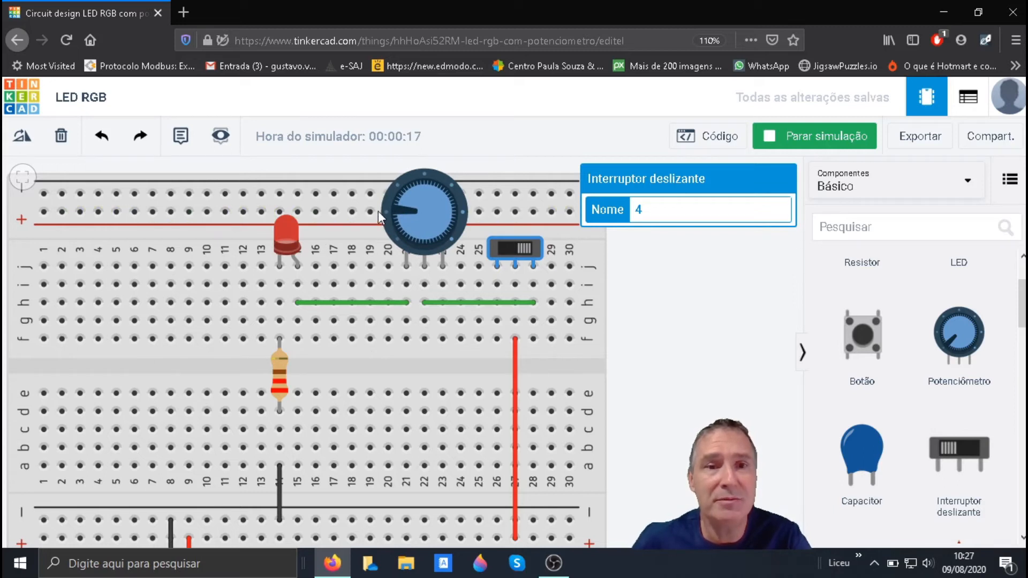
{"action": "scroll", "coordinate": [378, 209], "scroll_direction": "up", "scroll_amount": 3}
{"action": "scroll", "coordinate": [378, 202], "scroll_direction": "up", "scroll_amount": 1}
{"action": "left_click_drag", "start_coordinate": [419, 211], "coordinate": [439, 277]}
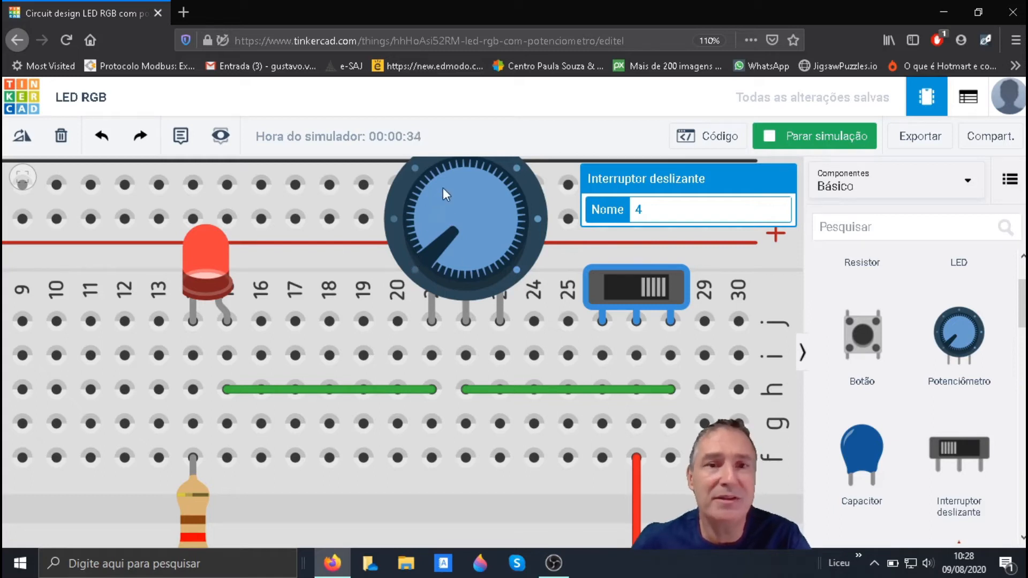
{"action": "mouse_move", "coordinate": [429, 244]}
{"action": "left_mouse_down"}
{"action": "mouse_move", "coordinate": [423, 197]}
{"action": "mouse_move", "coordinate": [426, 251]}
{"action": "left_mouse_up"}
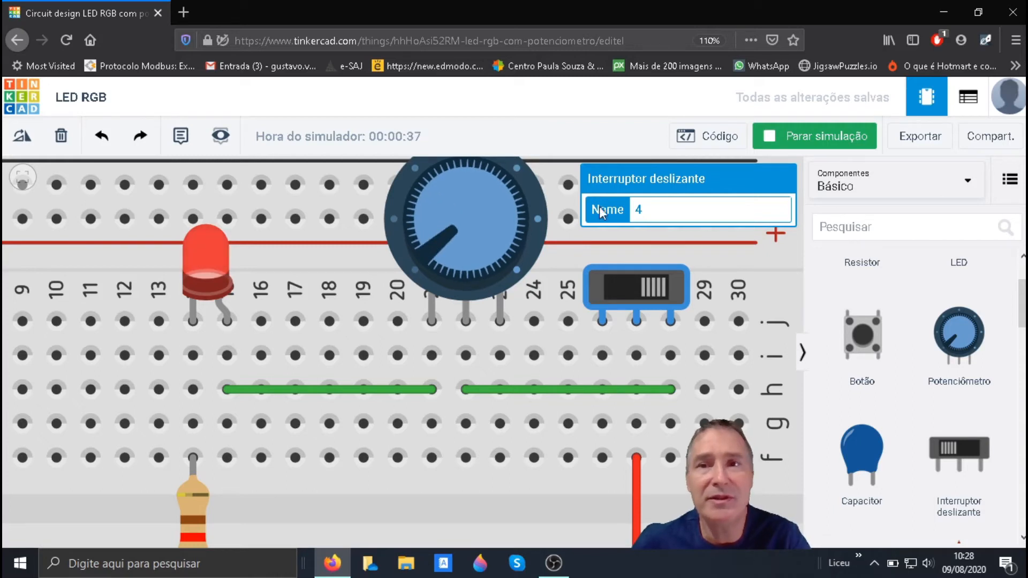
{"action": "left_click", "coordinate": [781, 137]}
Set the potentiometer's resistance to 1 kΩ.
{"action": "left_click", "coordinate": [499, 214]}
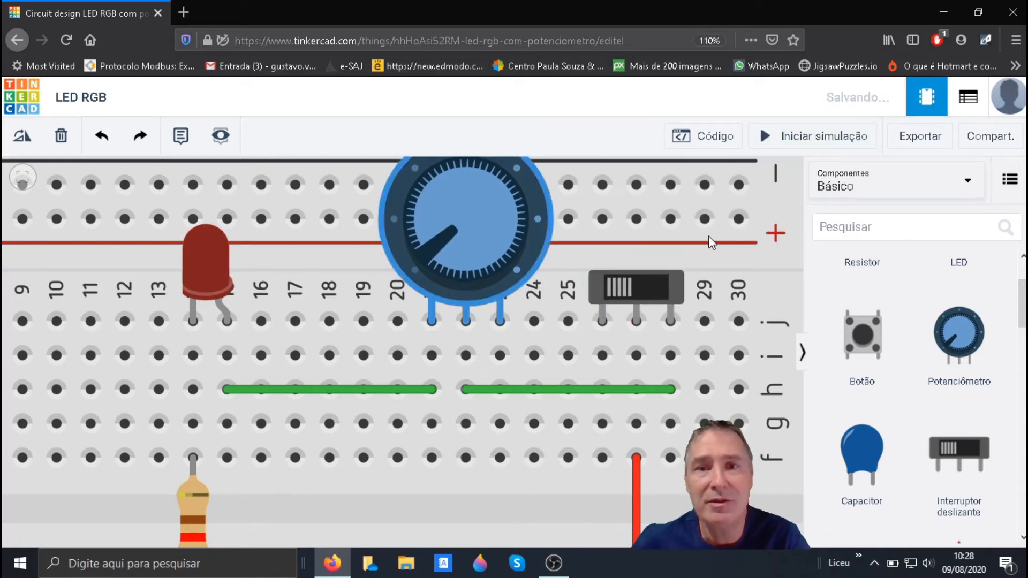
{"action": "scroll", "coordinate": [342, 329], "scroll_direction": "down", "scroll_amount": 2}
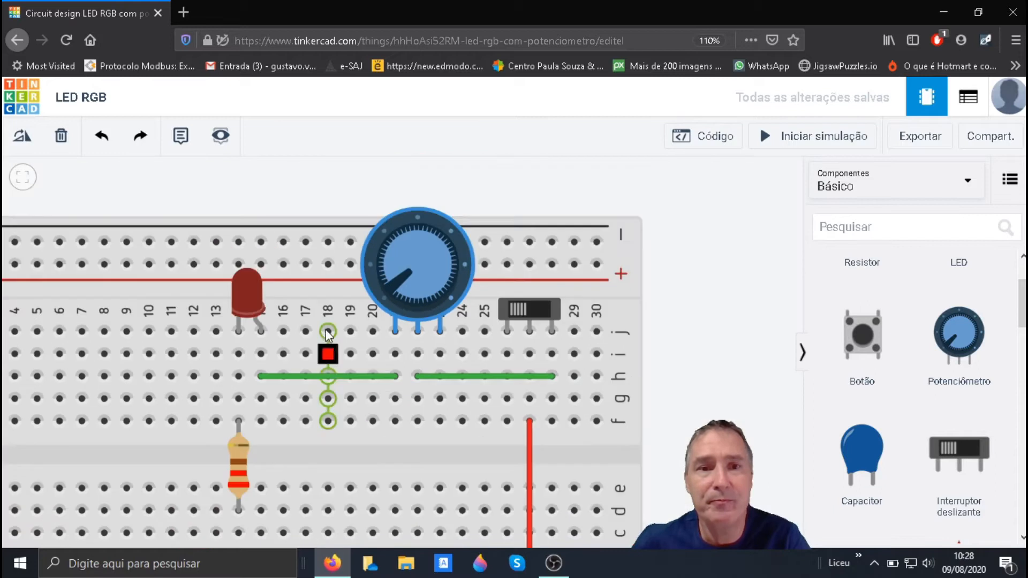
{"action": "left_click", "coordinate": [248, 307]}
{"action": "left_click", "coordinate": [407, 276]}
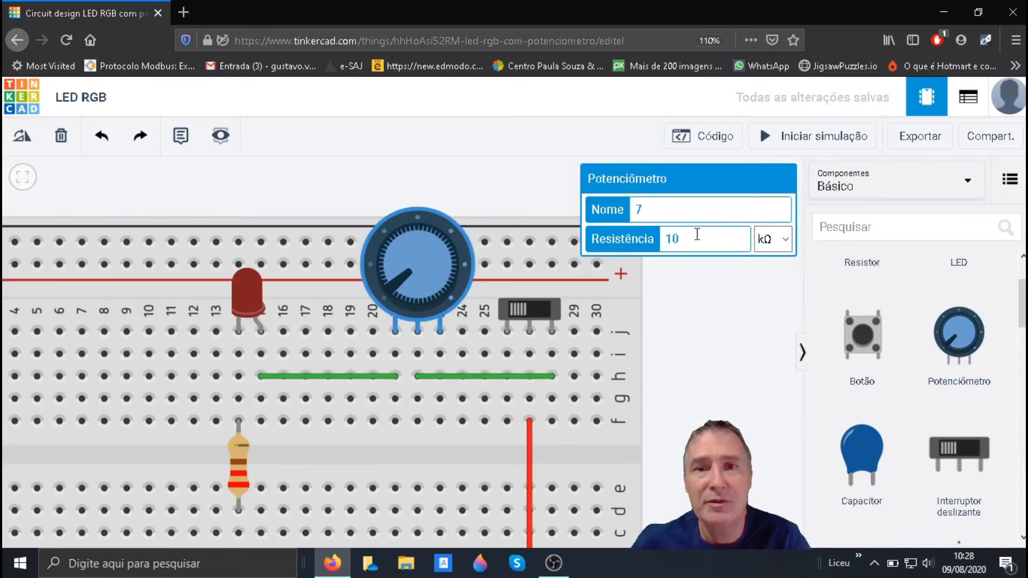
{"action": "left_click", "coordinate": [674, 239]}
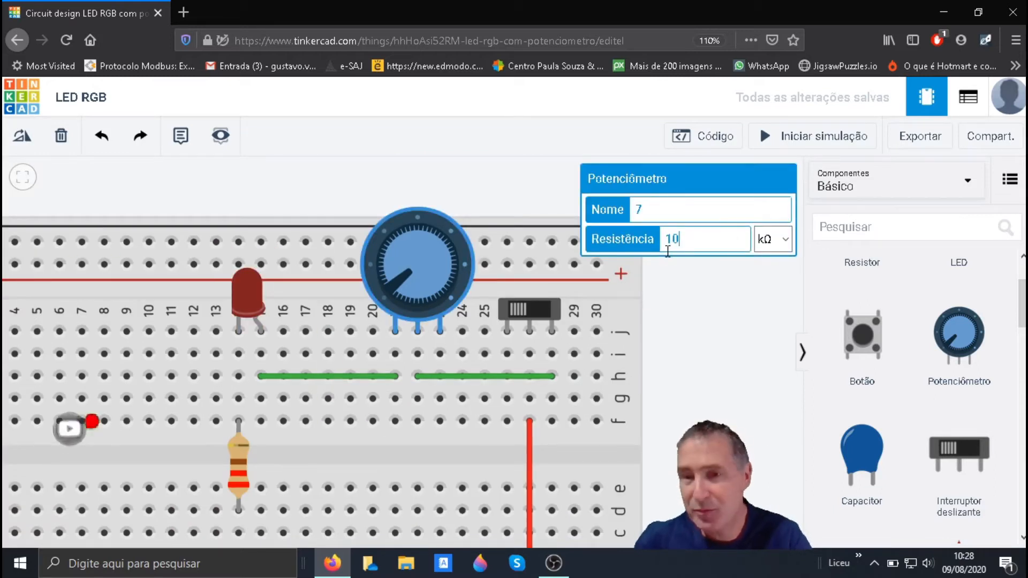
{"action": "key", "text": "BackSpace"}
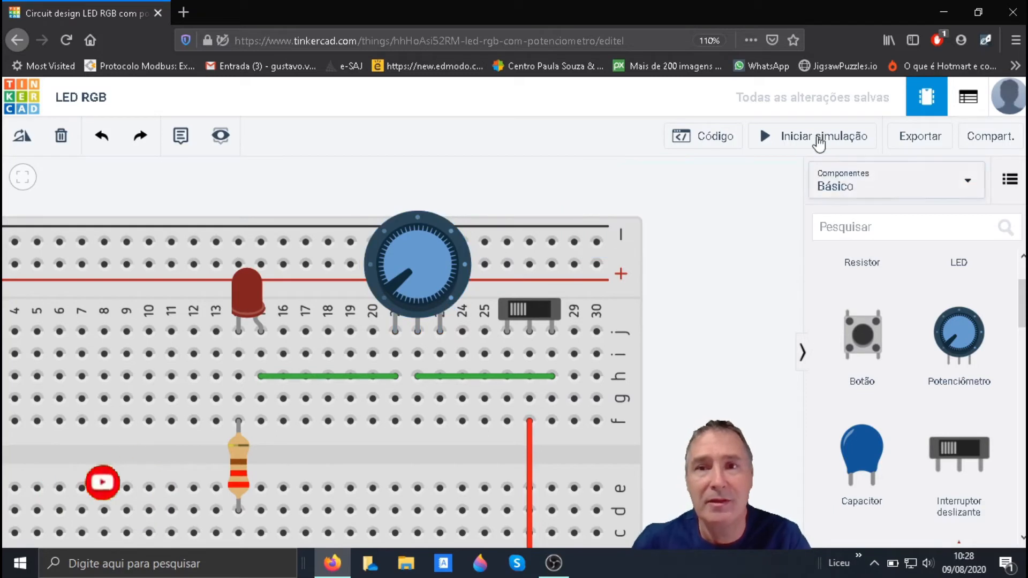
Simulate the circuit again, turning the potentiometer knob and toggling the slide switch to test the LED's dimming, and stop the simulation.
{"action": "left_click", "coordinate": [819, 138]}
{"action": "scroll", "coordinate": [313, 272], "scroll_direction": "up", "scroll_amount": 1}
{"action": "scroll", "coordinate": [313, 272], "scroll_direction": "up", "scroll_amount": 2}
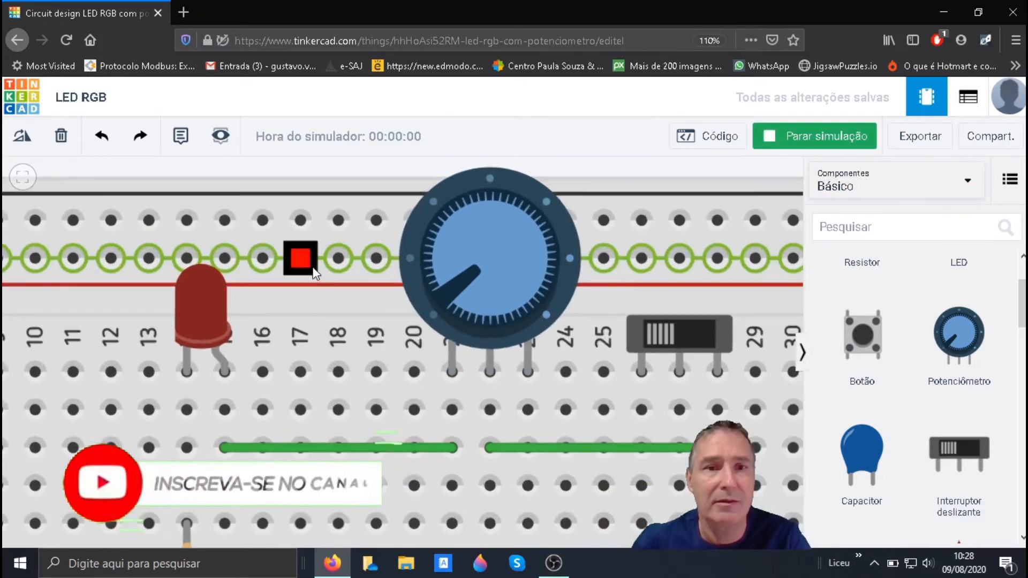
{"action": "left_click_drag", "start_coordinate": [449, 275], "coordinate": [450, 300]}
{"action": "left_click", "coordinate": [695, 330]}
{"action": "scroll", "coordinate": [383, 380], "scroll_direction": "down", "scroll_amount": 5}
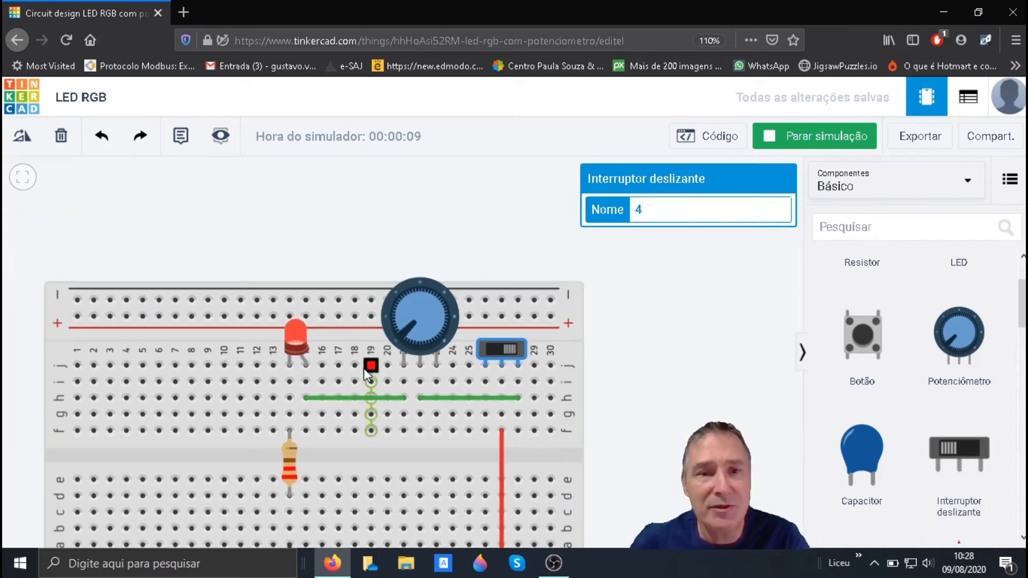
{"action": "scroll", "coordinate": [357, 368], "scroll_direction": "up", "scroll_amount": 1}
{"action": "left_click", "coordinate": [828, 137]}
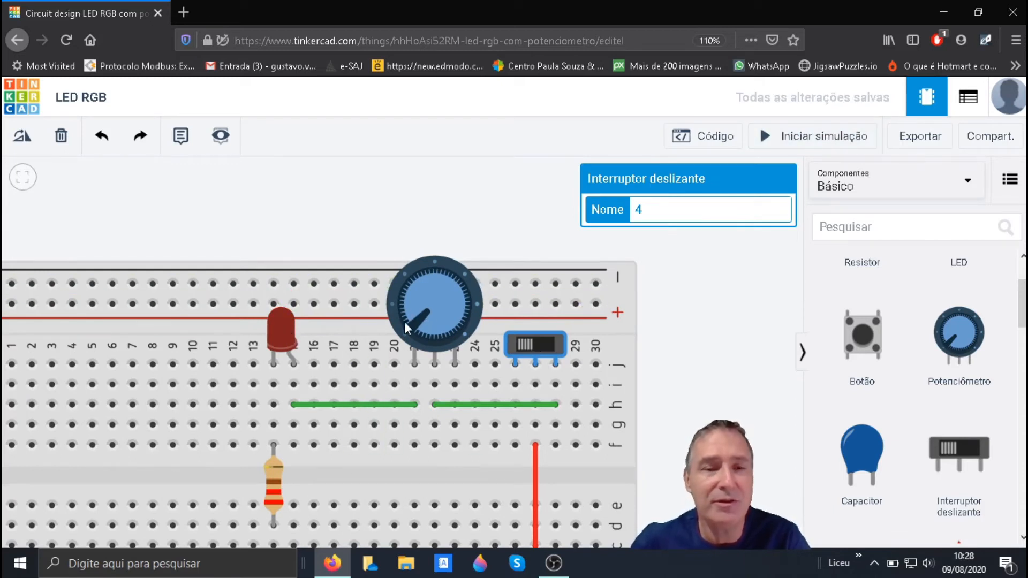
Examine the second breadboard circuit, with its three potentiometers, three slide switches, RGB LED and battery pack.
{"action": "scroll", "coordinate": [403, 321], "scroll_direction": "down", "scroll_amount": 6}
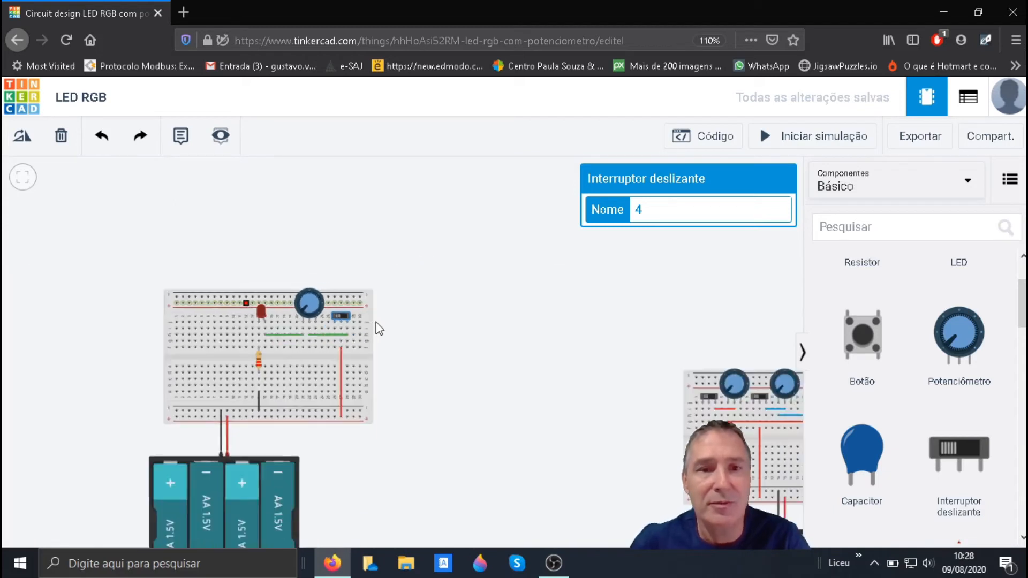
{"action": "scroll", "coordinate": [375, 329], "scroll_direction": "down", "scroll_amount": 2}
{"action": "scroll", "coordinate": [645, 412], "scroll_direction": "down", "scroll_amount": 1}
{"action": "scroll", "coordinate": [633, 436], "scroll_direction": "down", "scroll_amount": 1}
{"action": "scroll", "coordinate": [550, 445], "scroll_direction": "up", "scroll_amount": 1}
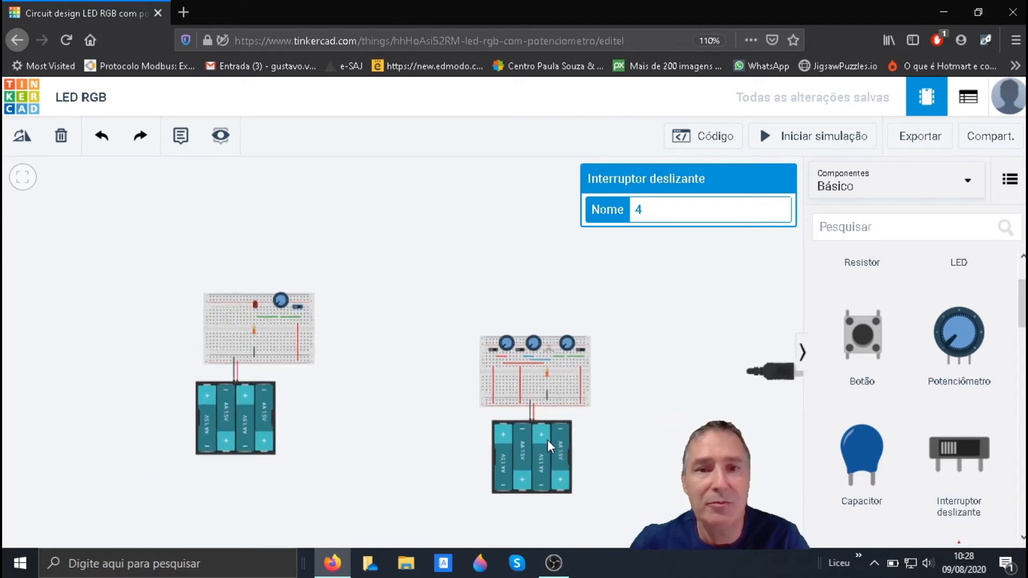
{"action": "scroll", "coordinate": [525, 423], "scroll_direction": "up", "scroll_amount": 2}
{"action": "scroll", "coordinate": [498, 364], "scroll_direction": "up", "scroll_amount": 3}
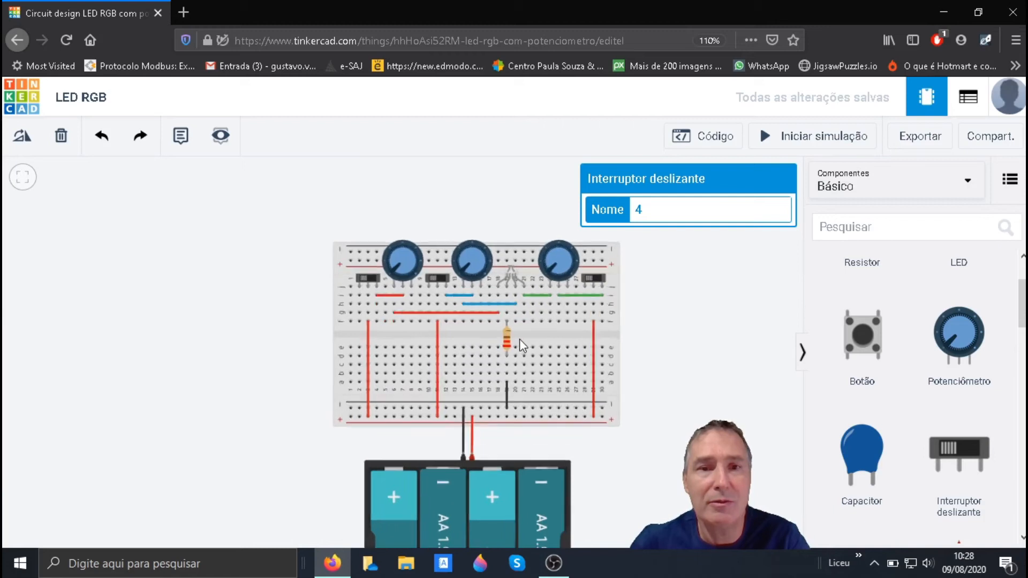
{"action": "scroll", "coordinate": [522, 345], "scroll_direction": "up", "scroll_amount": 1}
{"action": "scroll", "coordinate": [530, 338], "scroll_direction": "up", "scroll_amount": 2}
{"action": "scroll", "coordinate": [470, 335], "scroll_direction": "down", "scroll_amount": 1}
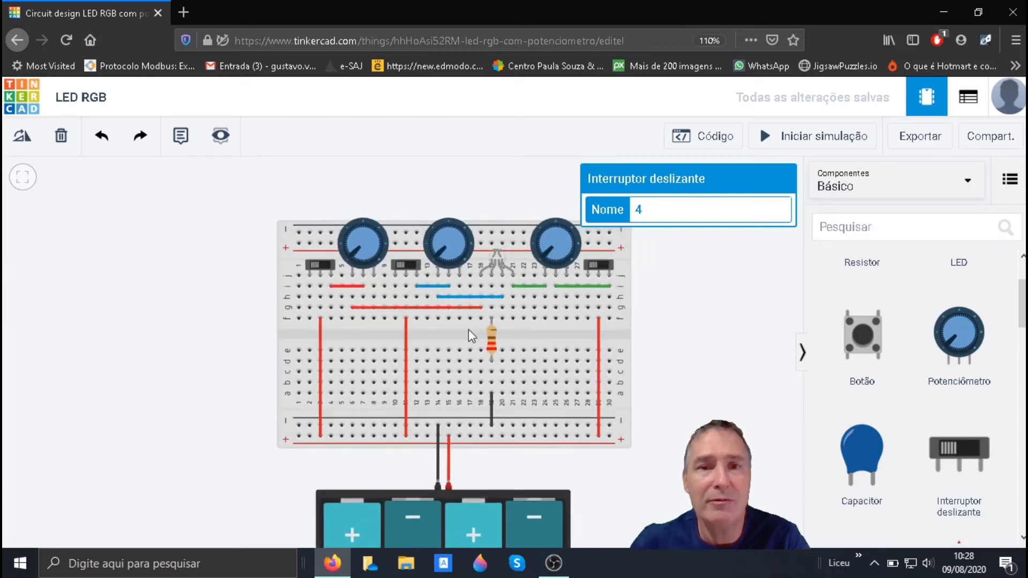
{"action": "scroll", "coordinate": [690, 340], "scroll_direction": "up", "scroll_amount": 1}
{"action": "scroll", "coordinate": [678, 341], "scroll_direction": "up", "scroll_amount": 1}
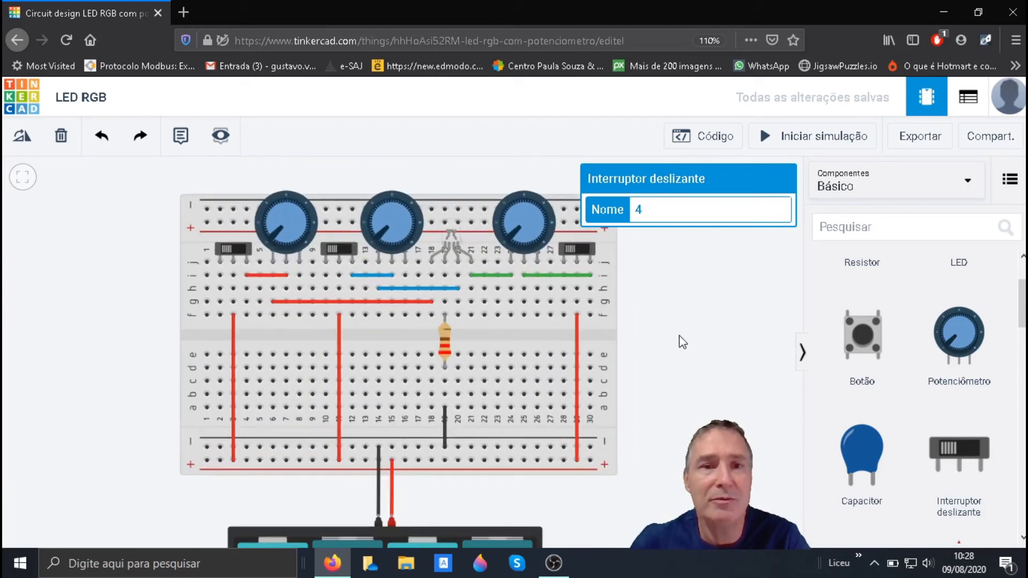
{"action": "scroll", "coordinate": [449, 260], "scroll_direction": "up", "scroll_amount": 3}
Select the RGB LED on the second breadboard and inspect its four legs and the wiring around it.
{"action": "left_click", "coordinate": [454, 245]}
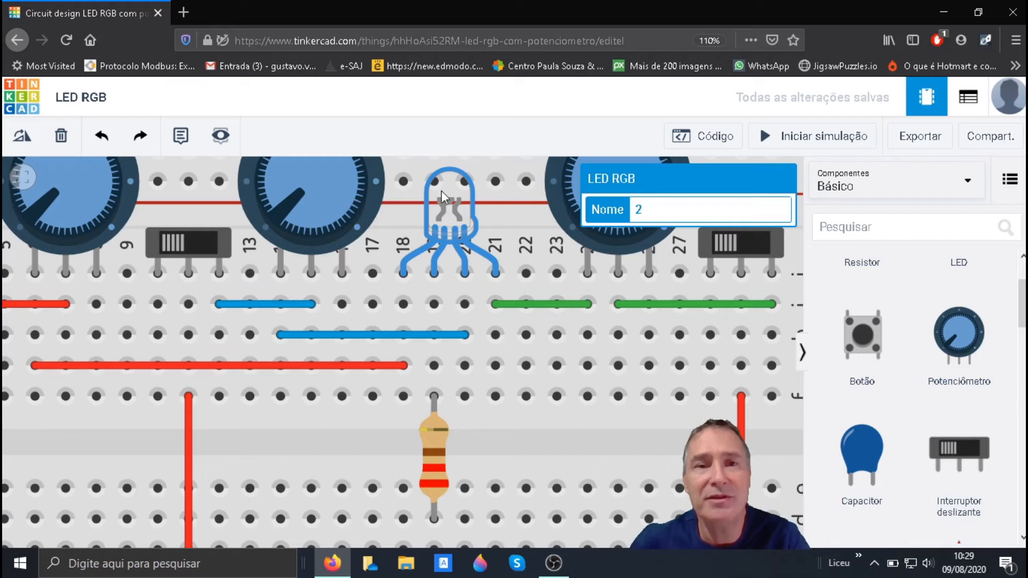
{"action": "scroll", "coordinate": [444, 195], "scroll_direction": "up", "scroll_amount": 1}
{"action": "scroll", "coordinate": [444, 195], "scroll_direction": "up", "scroll_amount": 2}
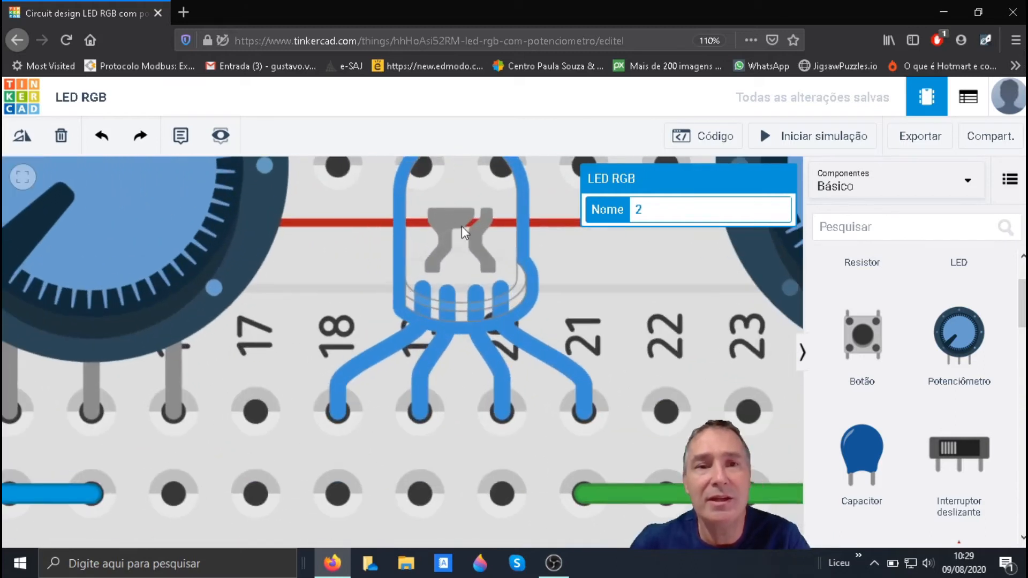
{"action": "scroll", "coordinate": [462, 221], "scroll_direction": "down", "scroll_amount": 3}
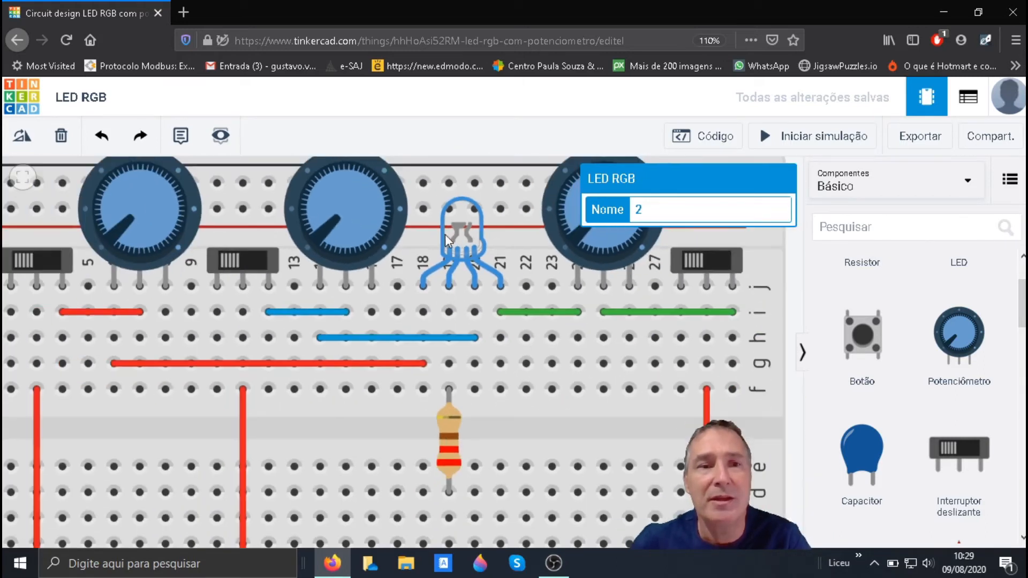
{"action": "scroll", "coordinate": [442, 239], "scroll_direction": "down", "scroll_amount": 2}
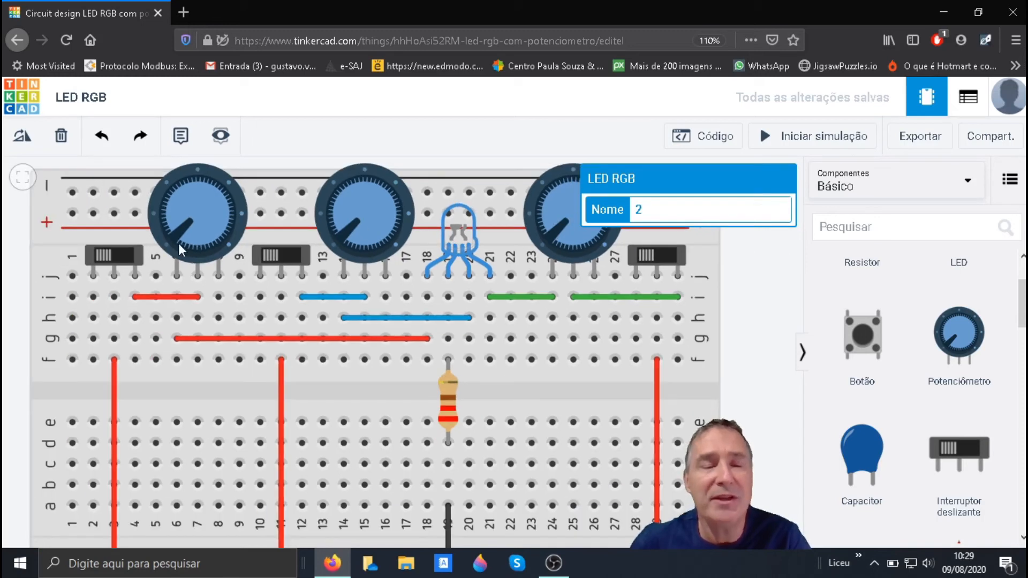
Examine the LED, potentiometer and slide switch on the first breadboard to compare them with the RGB circuit.
{"action": "scroll", "coordinate": [174, 267], "scroll_direction": "down", "scroll_amount": 4}
{"action": "scroll", "coordinate": [174, 268], "scroll_direction": "down", "scroll_amount": 1}
{"action": "left_click_drag", "start_coordinate": [162, 268], "coordinate": [466, 277]}
{"action": "scroll", "coordinate": [259, 224], "scroll_direction": "up", "scroll_amount": 2}
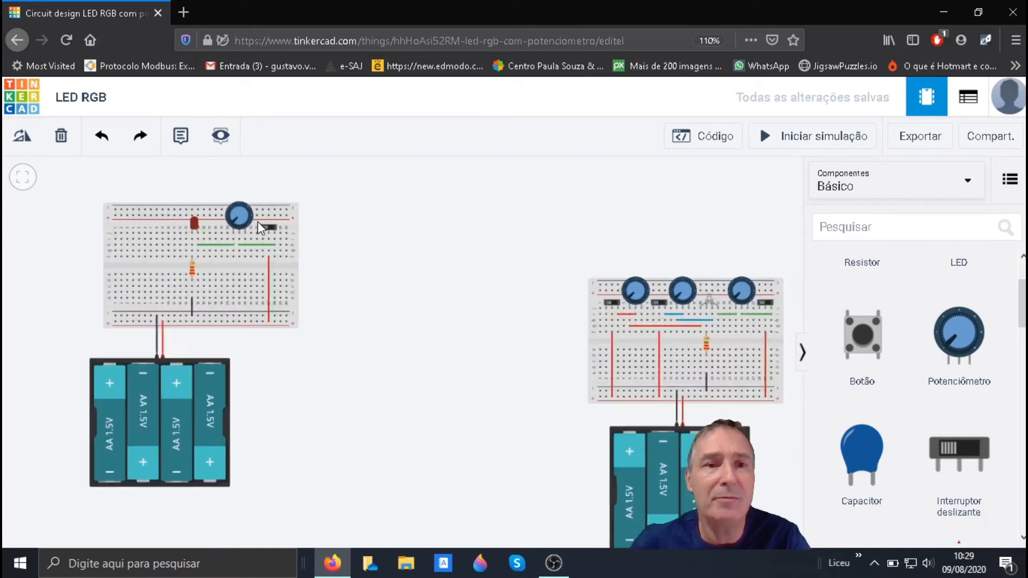
{"action": "scroll", "coordinate": [259, 225], "scroll_direction": "up", "scroll_amount": 2}
{"action": "scroll", "coordinate": [301, 264], "scroll_direction": "down", "scroll_amount": 2}
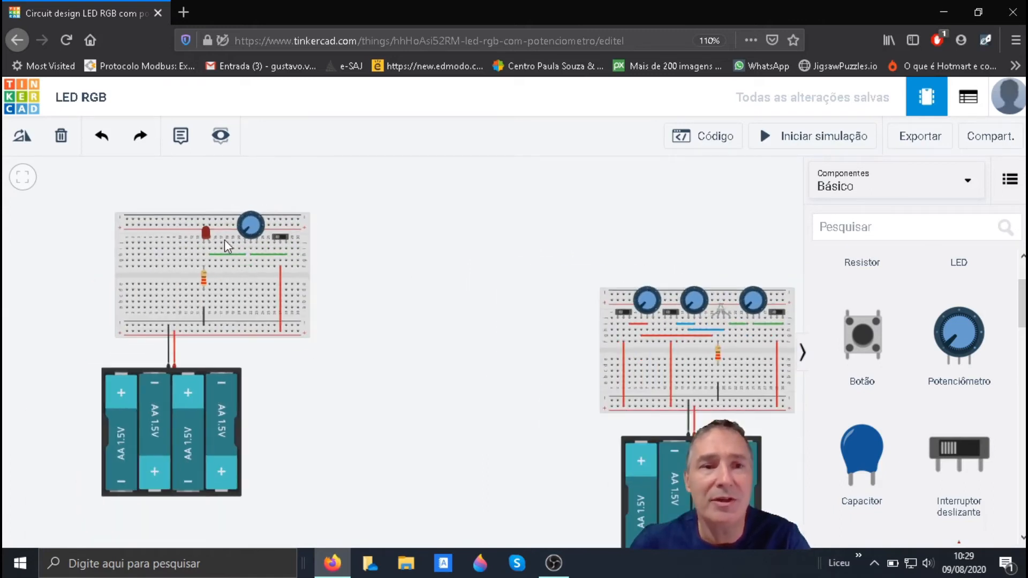
{"action": "scroll", "coordinate": [203, 252], "scroll_direction": "up", "scroll_amount": 3}
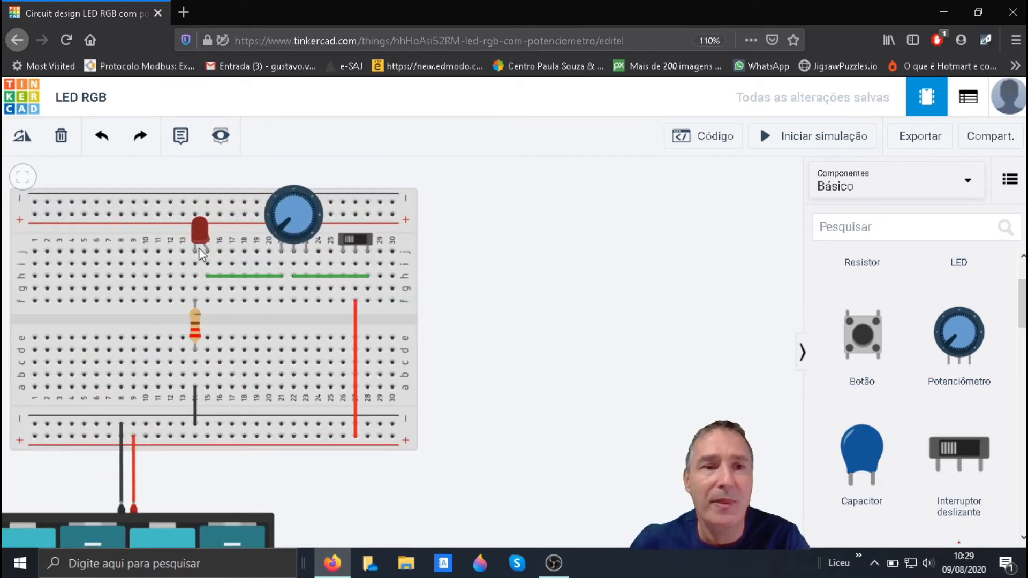
{"action": "scroll", "coordinate": [202, 254], "scroll_direction": "down", "scroll_amount": 4}
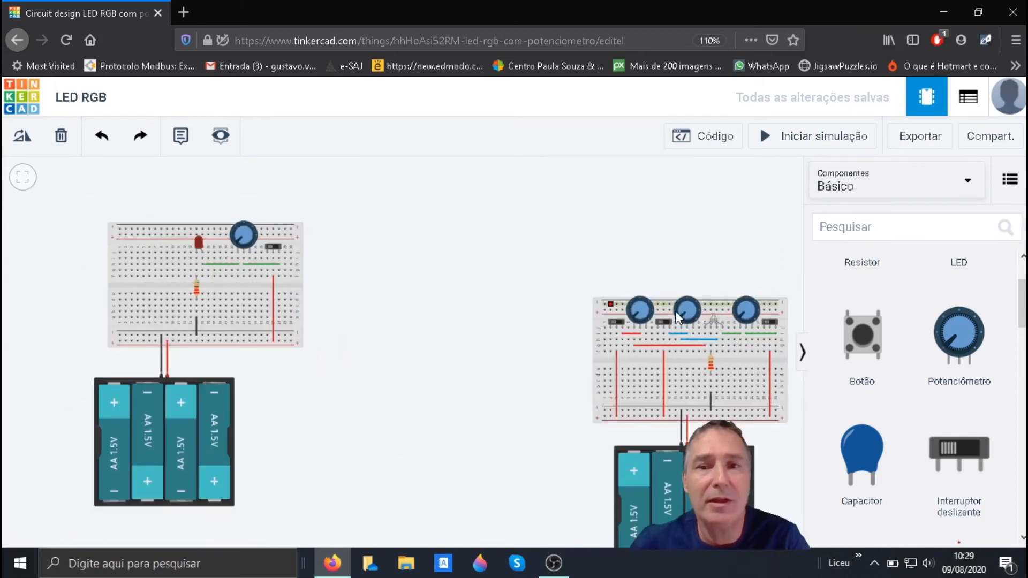
Examine the RGB LED on the second breadboard and the wires linking it to the three potentiometers and slide switches.
{"action": "scroll", "coordinate": [677, 316], "scroll_direction": "up", "scroll_amount": 4}
{"action": "scroll", "coordinate": [522, 319], "scroll_direction": "down", "scroll_amount": 1}
{"action": "scroll", "coordinate": [634, 337], "scroll_direction": "up", "scroll_amount": 2}
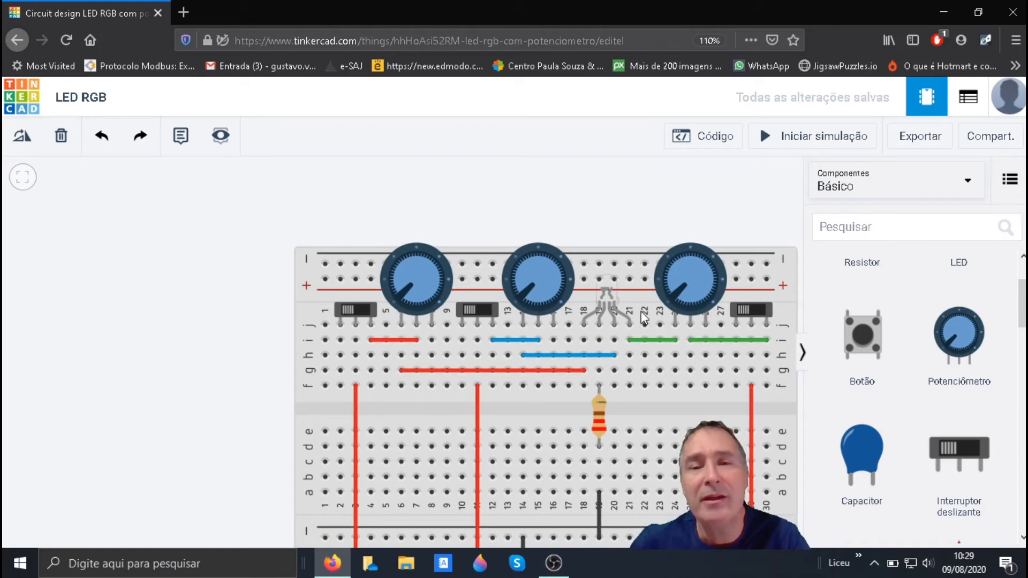
{"action": "scroll", "coordinate": [642, 319], "scroll_direction": "up", "scroll_amount": 1}
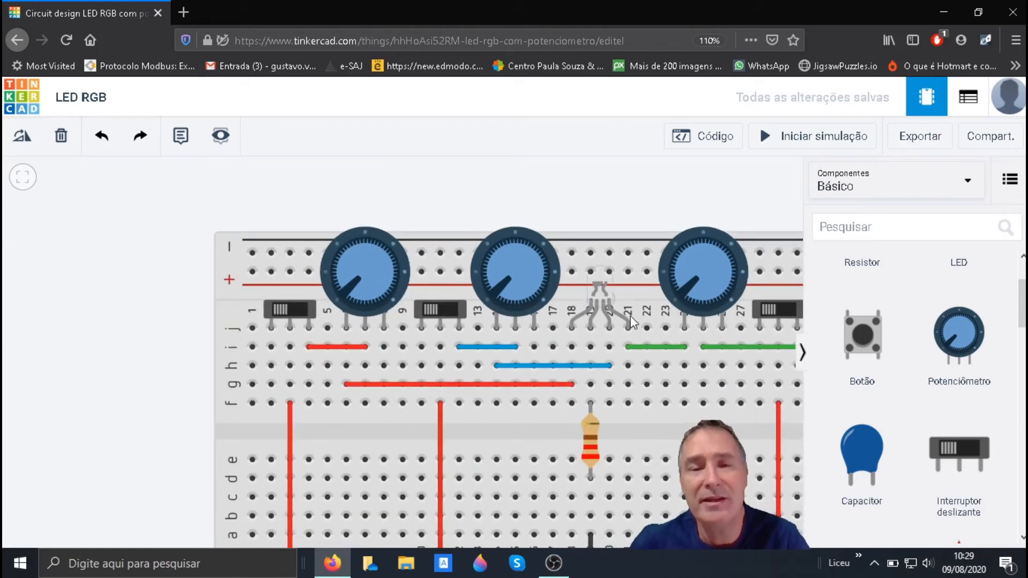
{"action": "scroll", "coordinate": [519, 337], "scroll_direction": "down", "scroll_amount": 2}
{"action": "scroll", "coordinate": [621, 327], "scroll_direction": "up", "scroll_amount": 1}
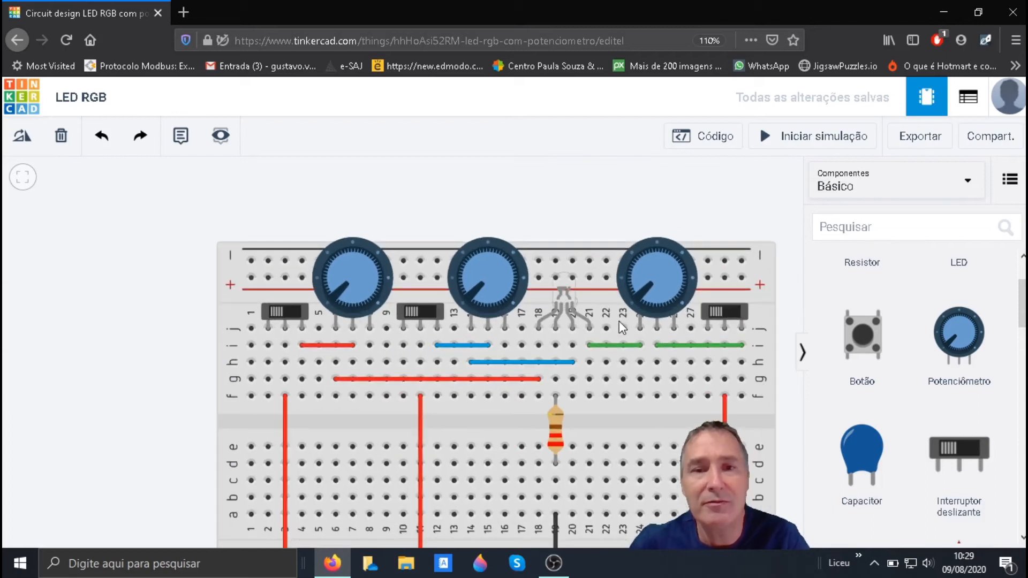
{"action": "scroll", "coordinate": [509, 202], "scroll_direction": "down", "scroll_amount": 1}
Inspect the battery pack below the RGB circuit and its connections to the breadboard, and return to the full row of controls.
{"action": "left_click", "coordinate": [508, 283]}
{"action": "left_click_drag", "start_coordinate": [504, 273], "coordinate": [494, 237]}
{"action": "left_click_drag", "start_coordinate": [719, 326], "coordinate": [714, 268]}
{"action": "left_click_drag", "start_coordinate": [546, 505], "coordinate": [532, 445]}
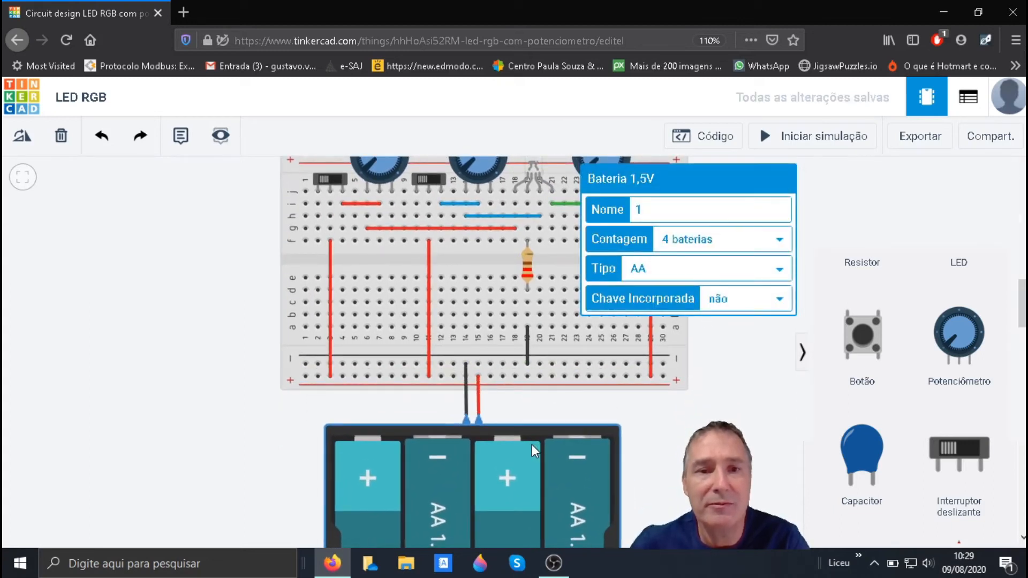
{"action": "left_click", "coordinate": [709, 393]}
{"action": "left_click_drag", "start_coordinate": [737, 282], "coordinate": [728, 378]}
{"action": "scroll", "coordinate": [681, 404], "scroll_direction": "up", "scroll_amount": 1}
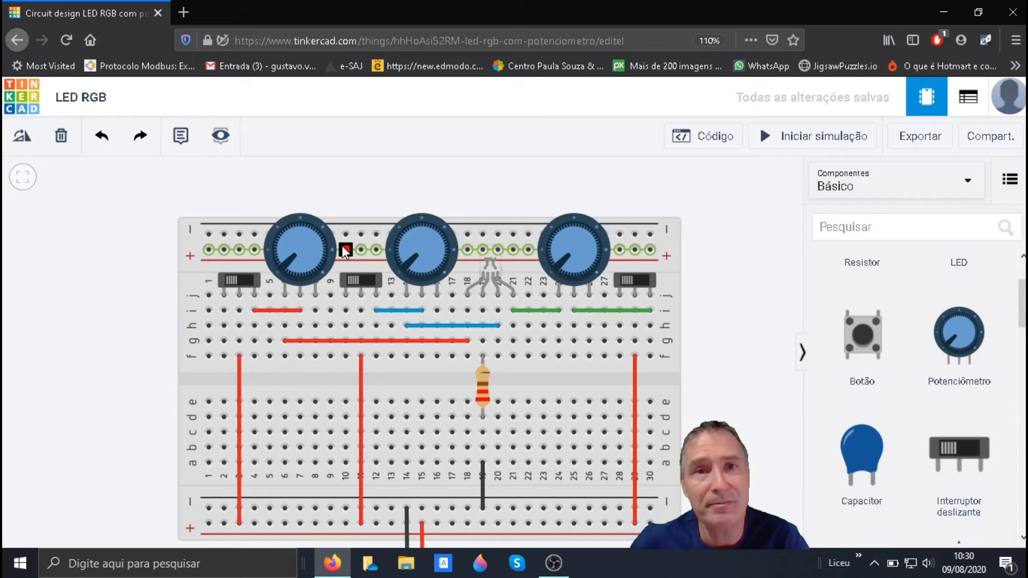
Start the simulation and switch the RGB LED's red, blue and green channels on and off one at a time.
{"action": "left_click", "coordinate": [819, 140]}
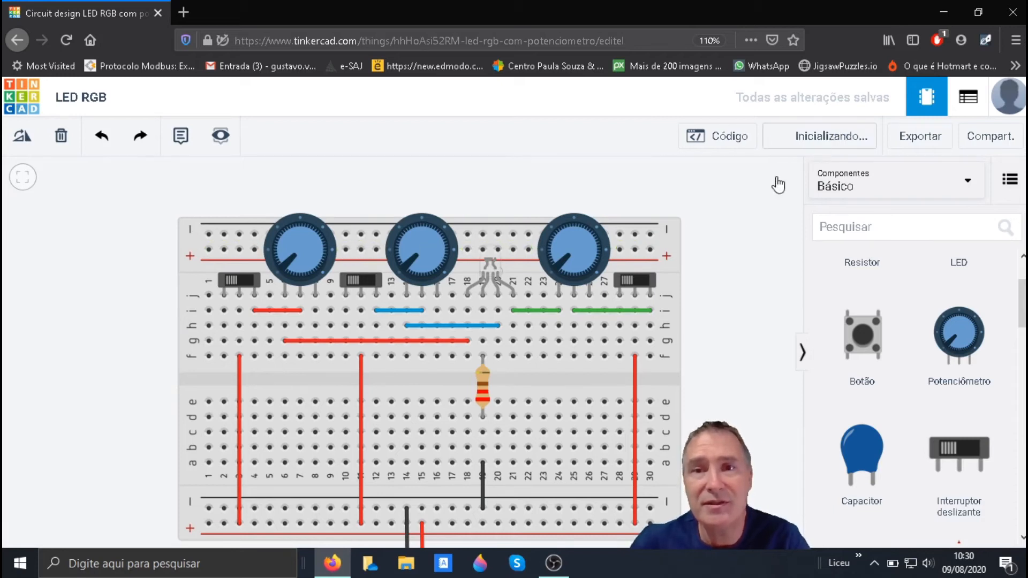
{"action": "left_click", "coordinate": [246, 280]}
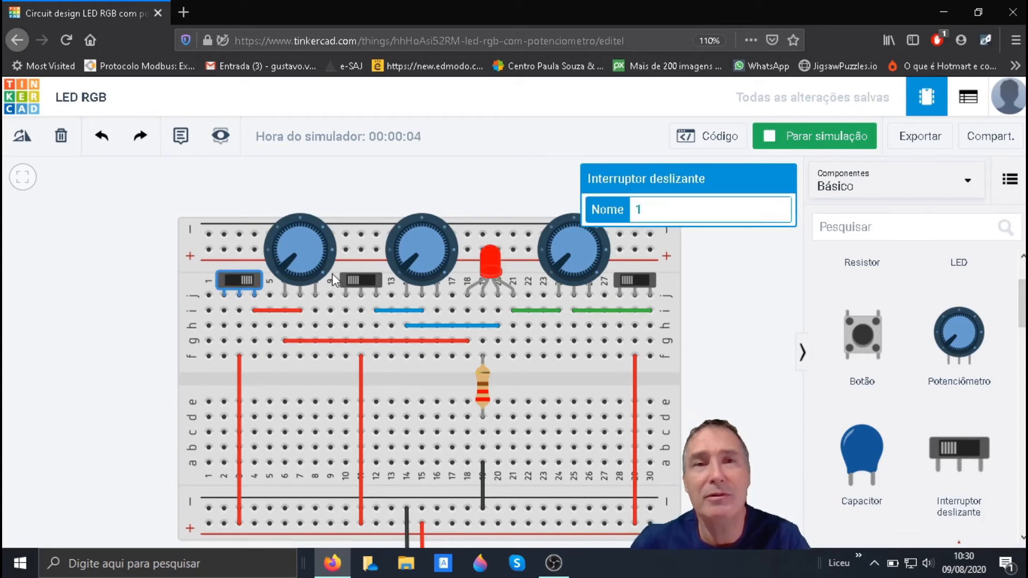
{"action": "left_click", "coordinate": [234, 278]}
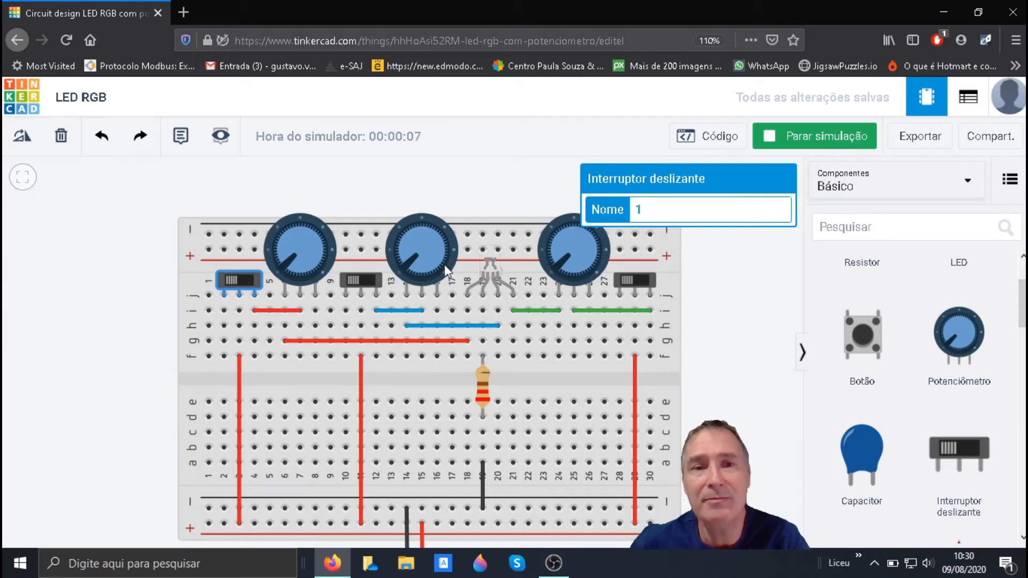
{"action": "left_click", "coordinate": [368, 279]}
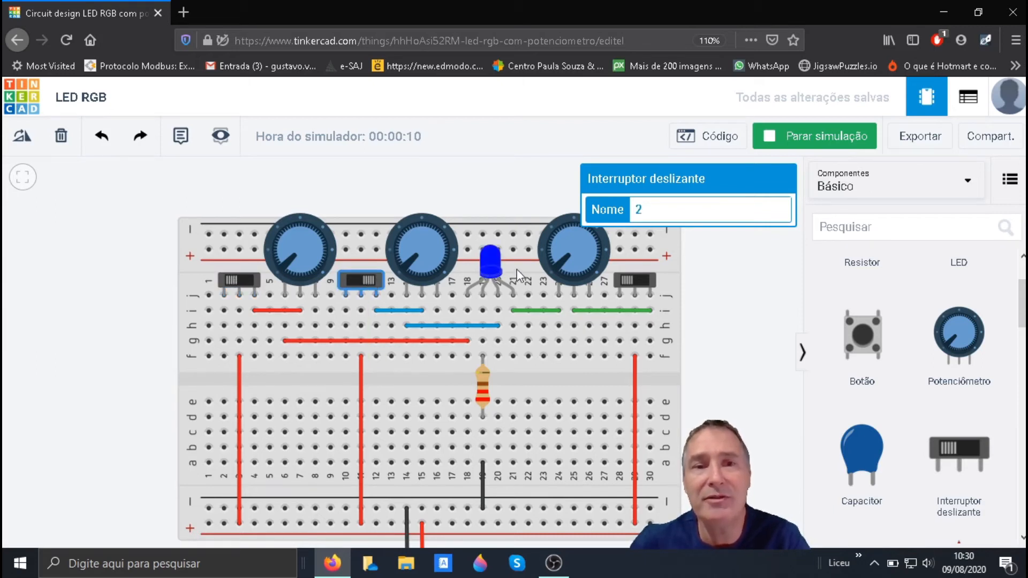
{"action": "left_click", "coordinate": [363, 279]}
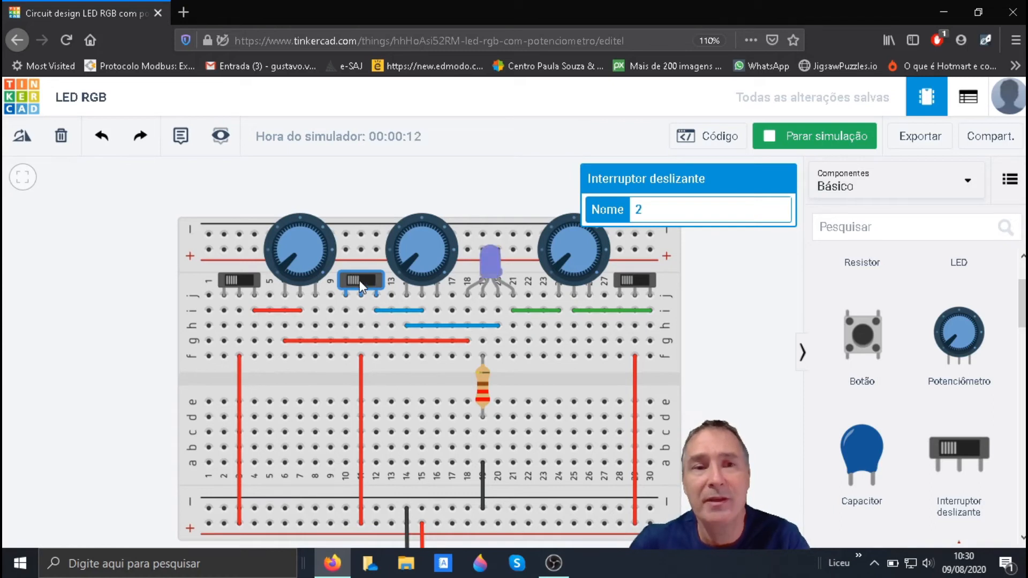
{"action": "left_click", "coordinate": [647, 280]}
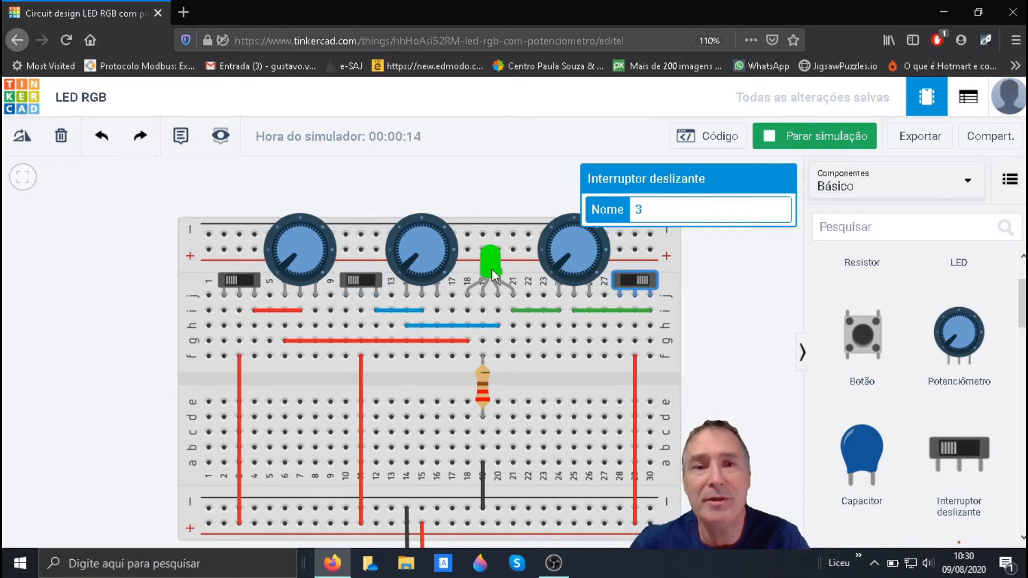
{"action": "left_click", "coordinate": [626, 279]}
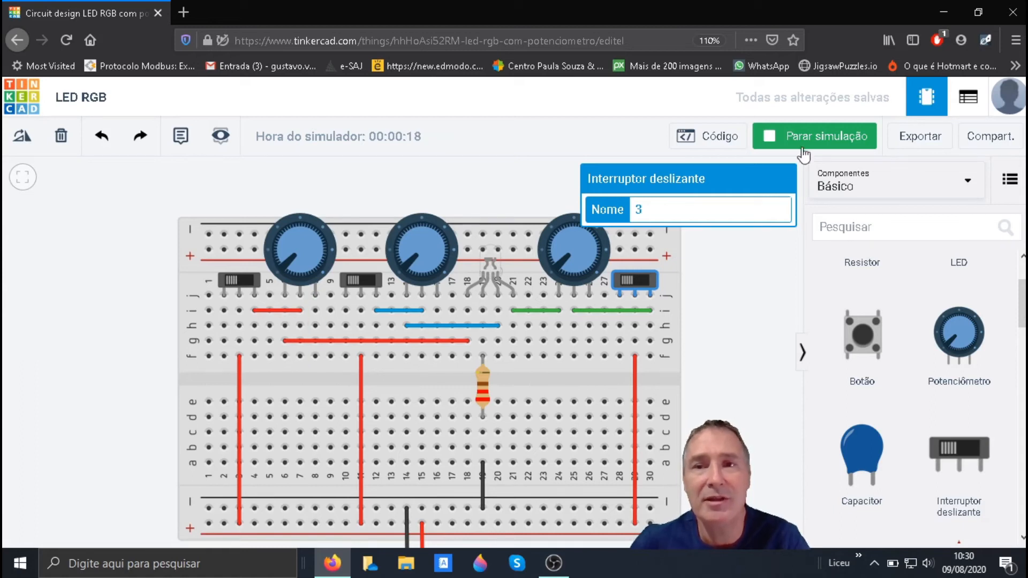
Repeat the single-colour test in the running simulation, toggling slide switches 1, 2 and 3 on and off in turn.
{"action": "left_click", "coordinate": [252, 280]}
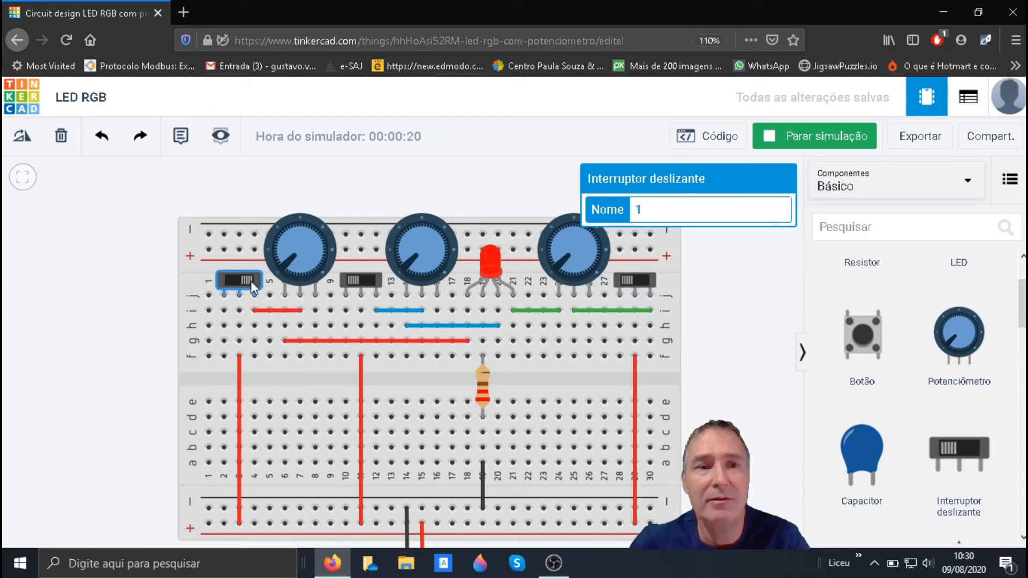
{"action": "left_click", "coordinate": [236, 280]}
{"action": "left_click", "coordinate": [365, 281]}
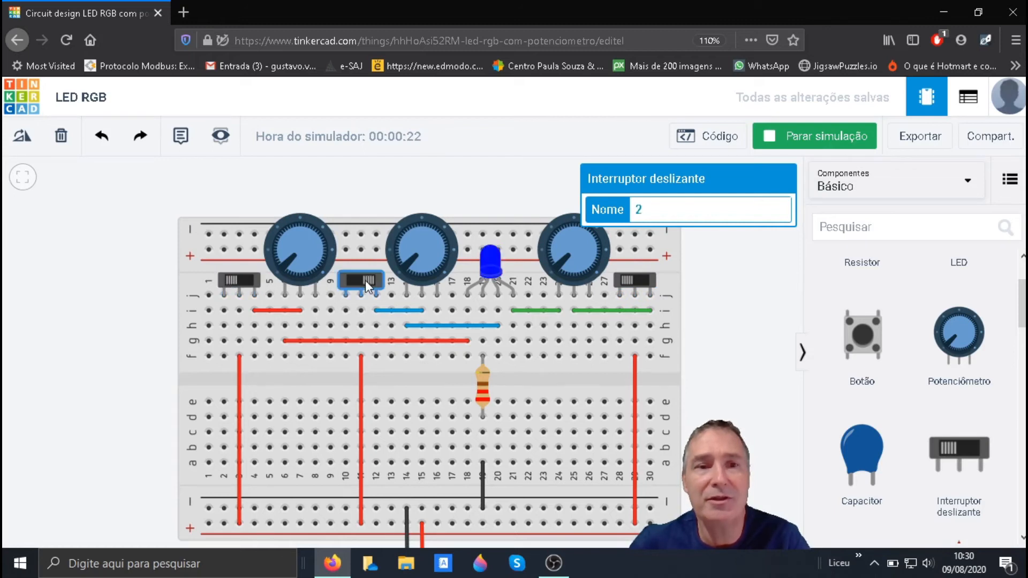
{"action": "left_click", "coordinate": [352, 279]}
{"action": "left_click", "coordinate": [642, 281]}
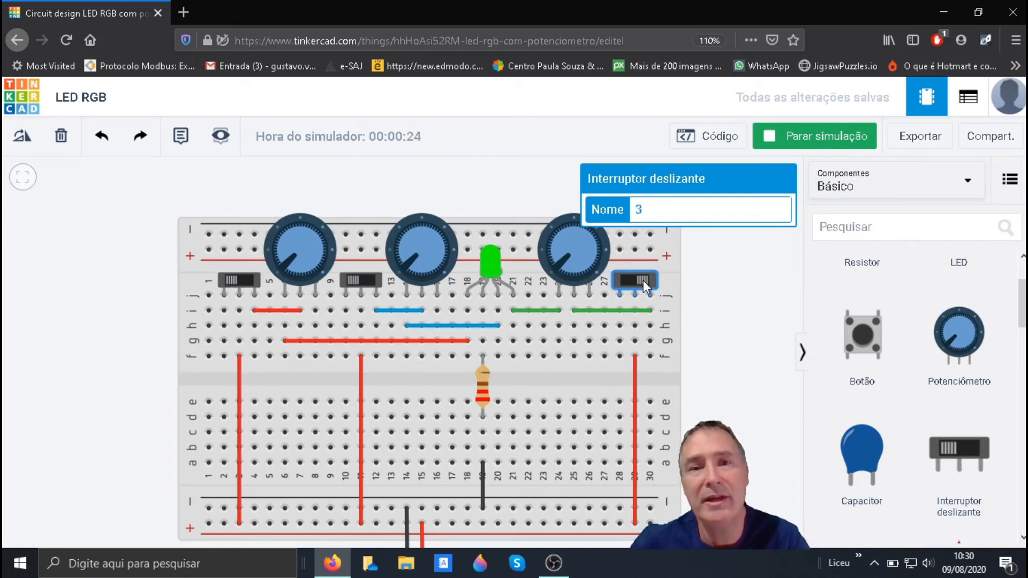
{"action": "left_click", "coordinate": [631, 280]}
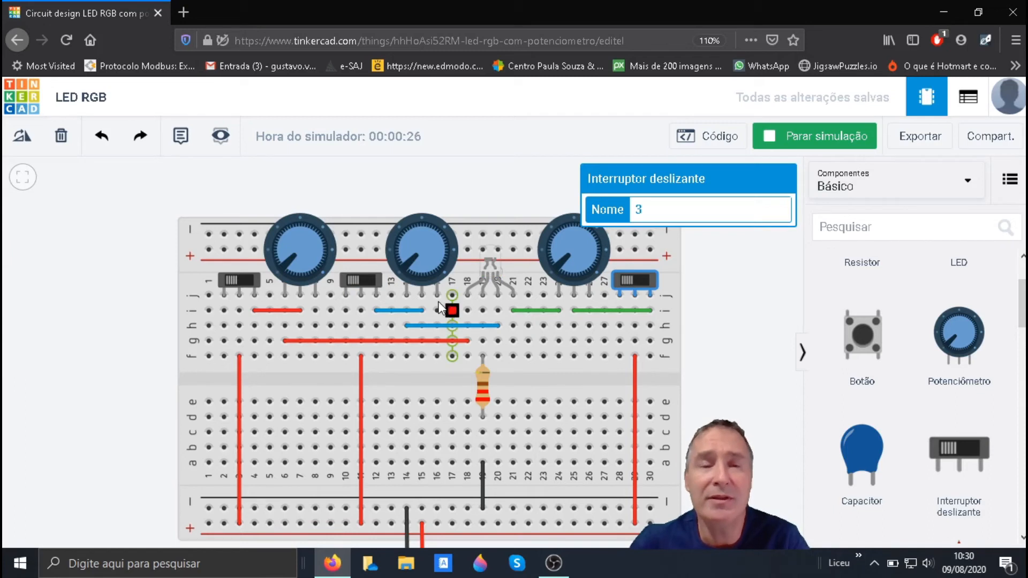
Combine the red channel with blue and with green to test the mixed colours, and switch all channels off.
{"action": "left_click", "coordinate": [246, 280]}
{"action": "left_click", "coordinate": [368, 278]}
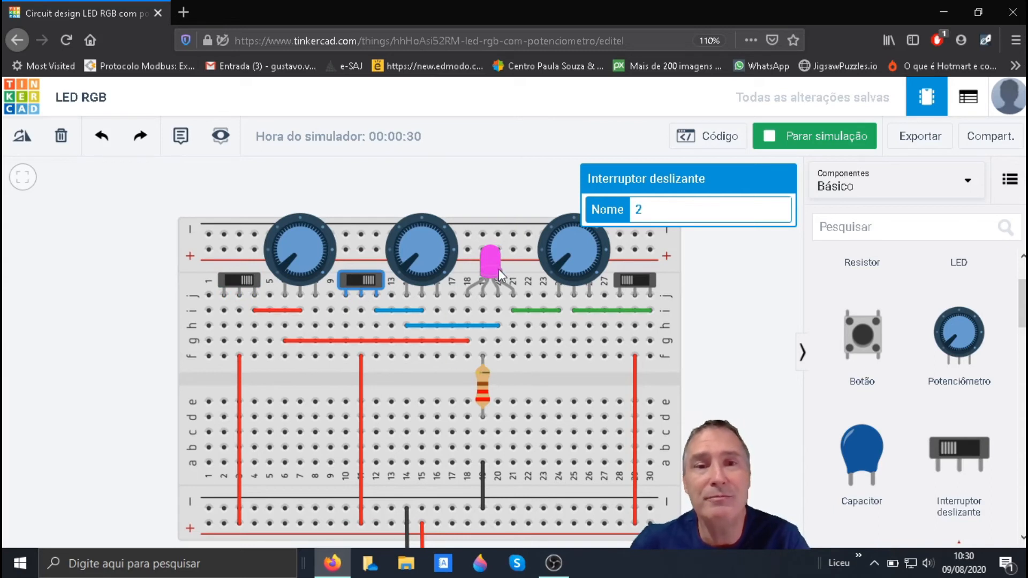
{"action": "left_click", "coordinate": [358, 279]}
{"action": "left_click", "coordinate": [644, 282]}
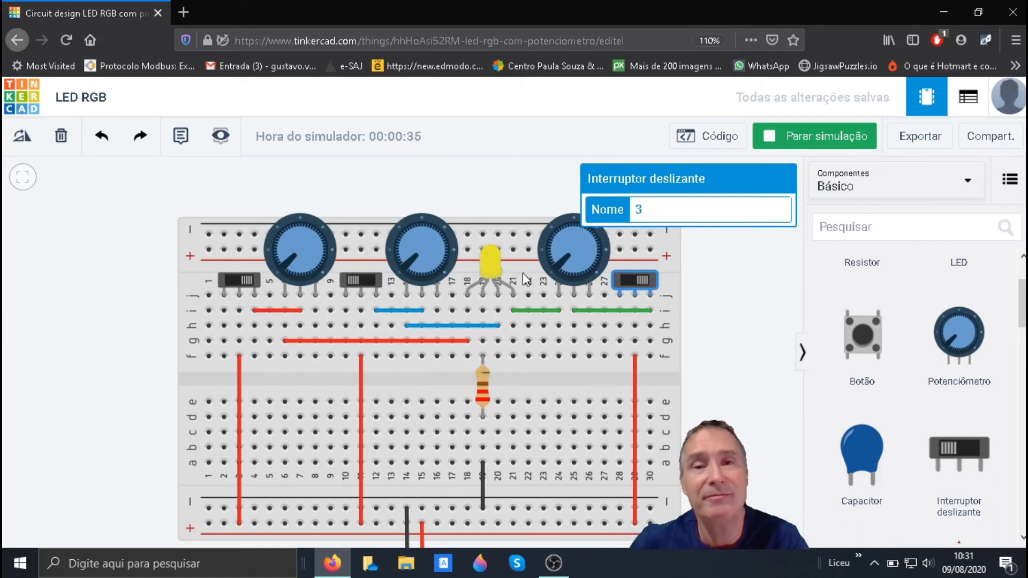
{"action": "left_click", "coordinate": [631, 281]}
{"action": "left_click", "coordinate": [243, 283]}
Turn on the blue and green channels together, inspect the RGB LED's mixed colour up close, and switch both channels off.
{"action": "left_click", "coordinate": [364, 279]}
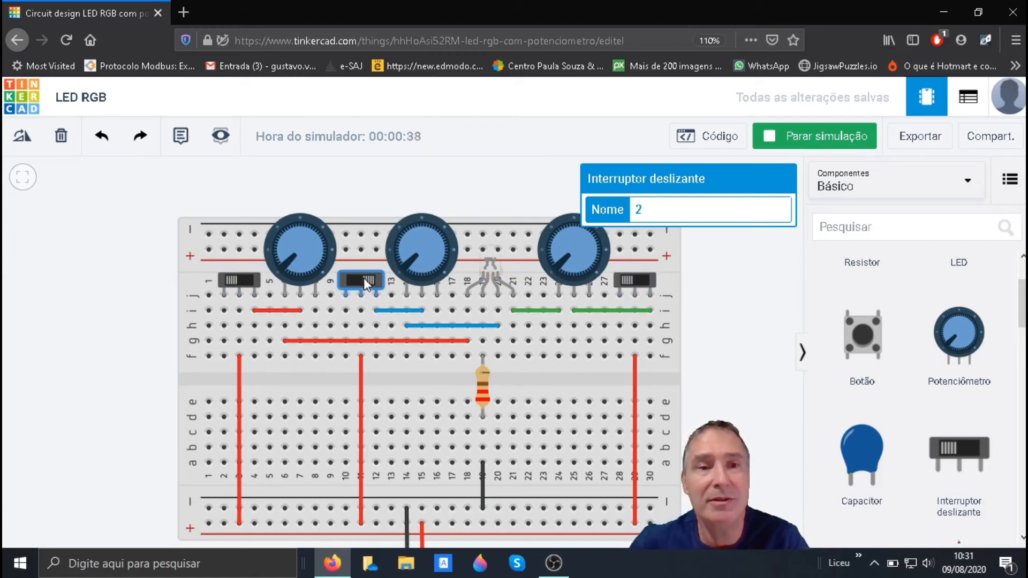
{"action": "left_click", "coordinate": [643, 279]}
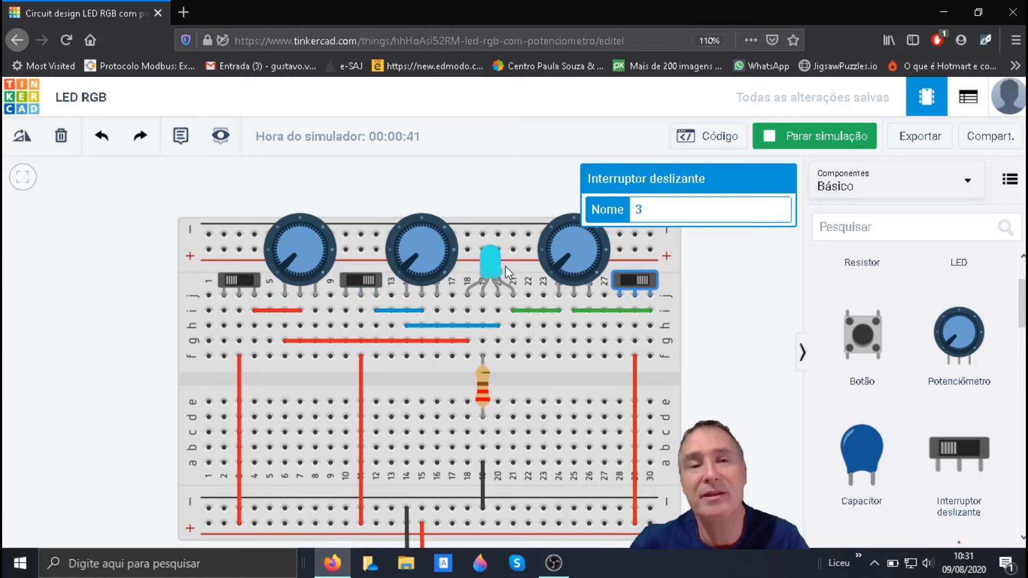
{"action": "scroll", "coordinate": [503, 268], "scroll_direction": "up", "scroll_amount": 2}
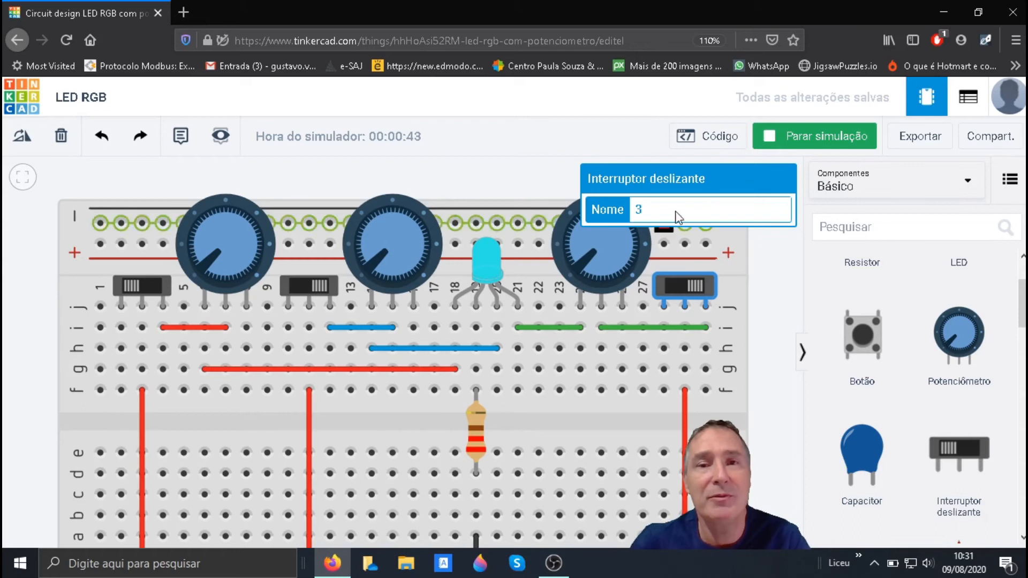
{"action": "scroll", "coordinate": [431, 345], "scroll_direction": "down", "scroll_amount": 2}
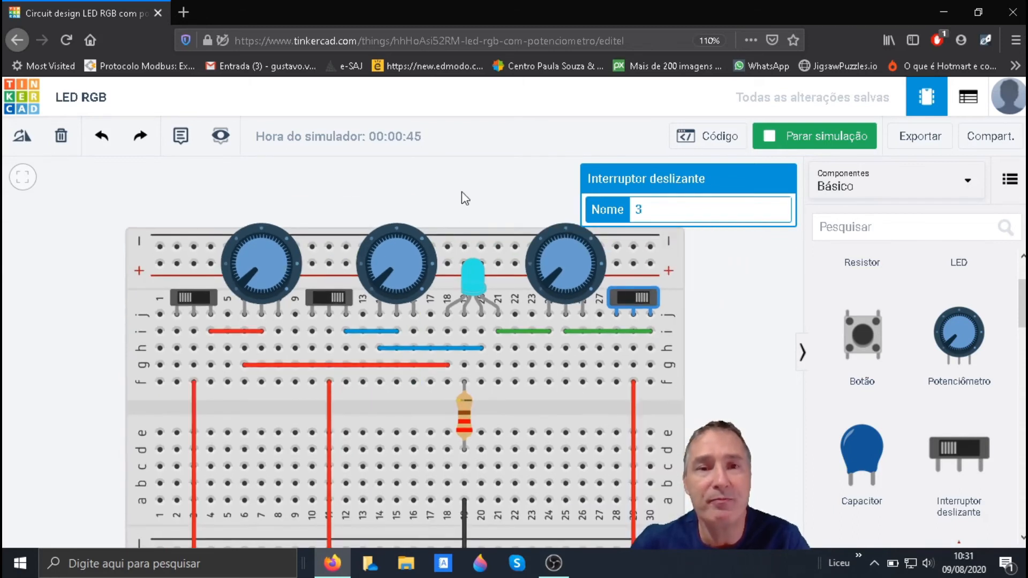
{"action": "scroll", "coordinate": [462, 196], "scroll_direction": "up", "scroll_amount": 2}
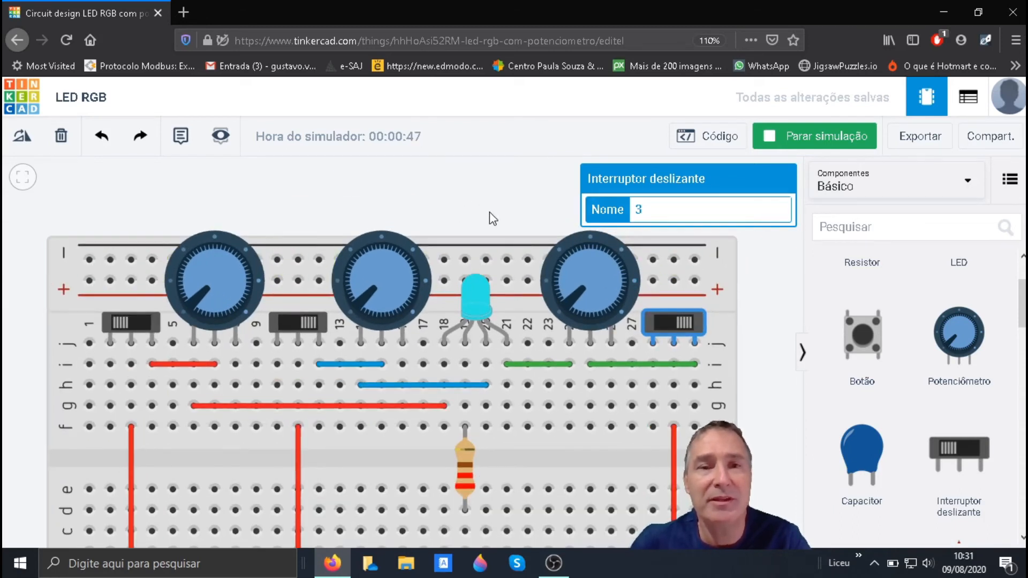
{"action": "left_click", "coordinate": [490, 212]}
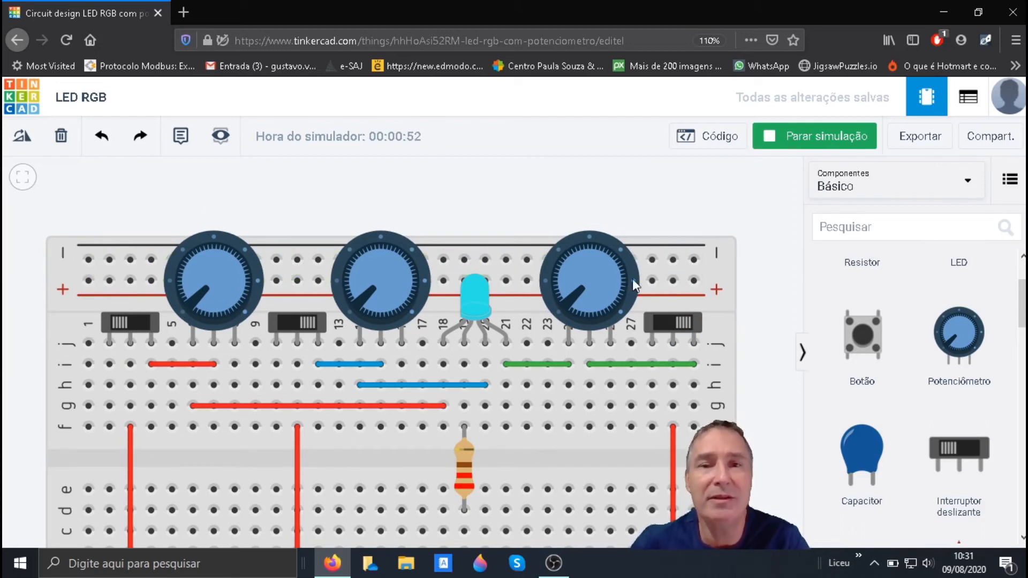
{"action": "left_click", "coordinate": [645, 321]}
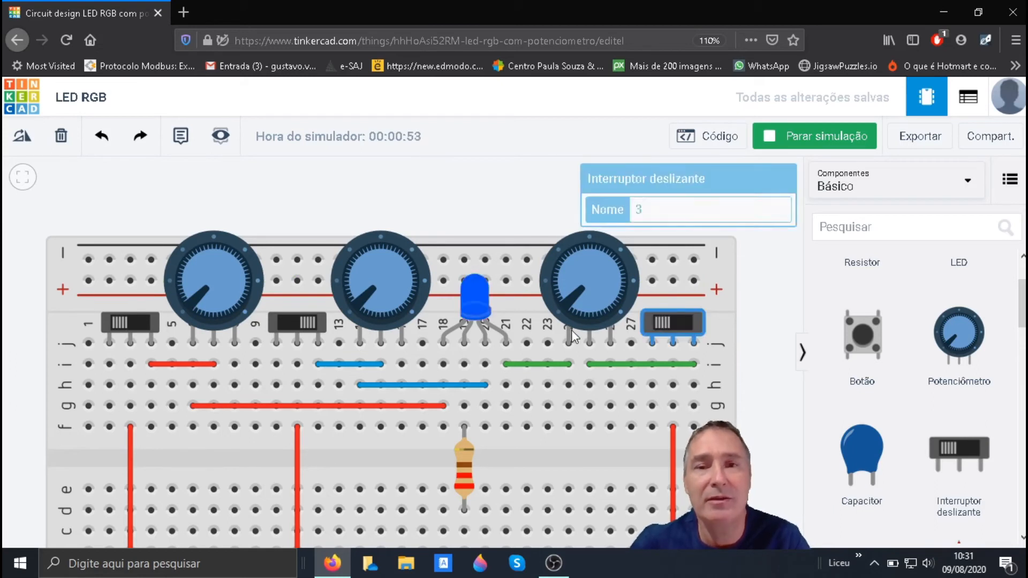
{"action": "left_click", "coordinate": [307, 320]}
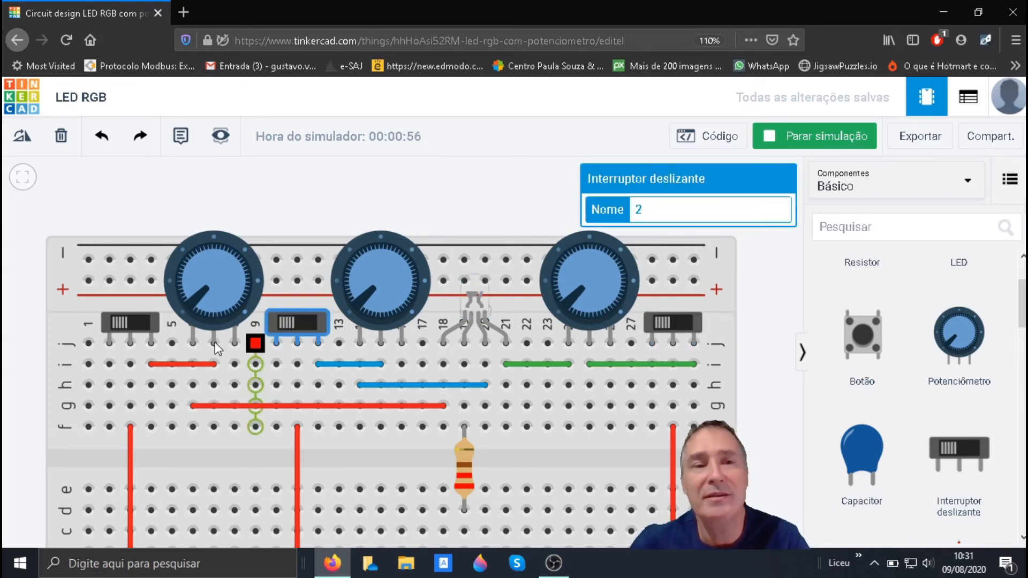
Test red with green and red with blue again using the slide switches, and turn every channel off.
{"action": "left_click", "coordinate": [141, 320]}
{"action": "left_click", "coordinate": [688, 323]}
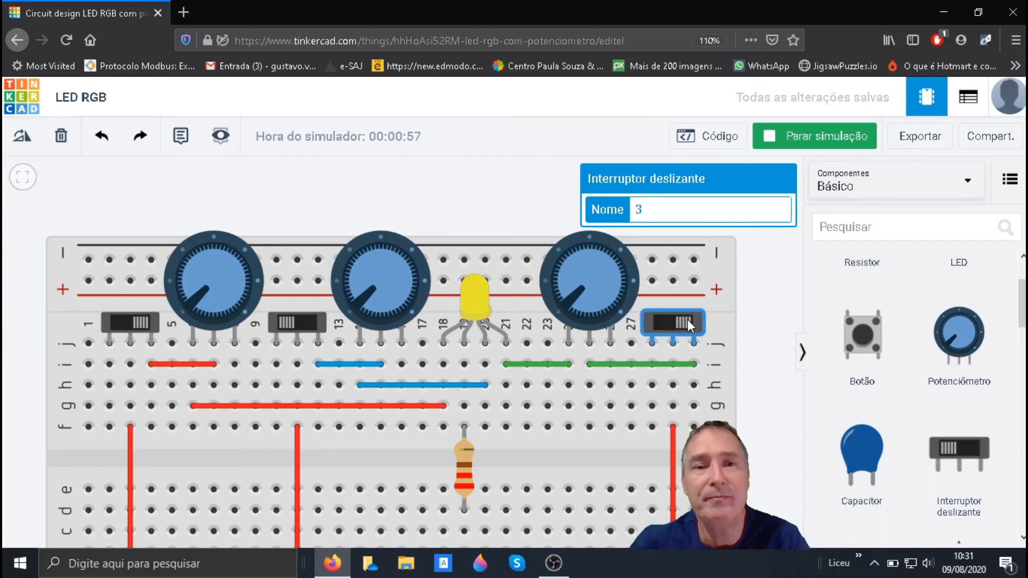
{"action": "left_click", "coordinate": [676, 320]}
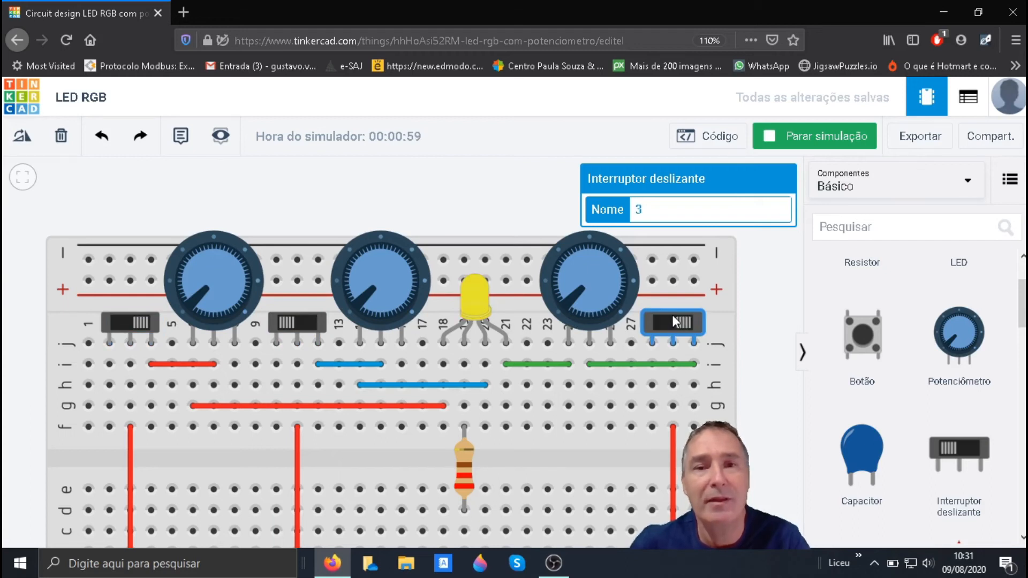
{"action": "left_click", "coordinate": [315, 319]}
{"action": "left_click", "coordinate": [290, 323]}
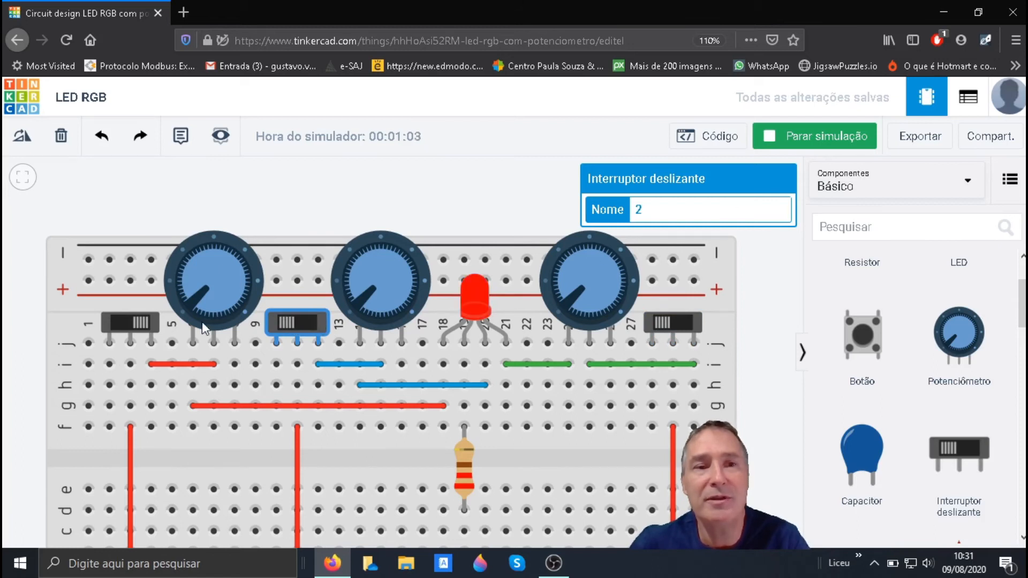
{"action": "left_click", "coordinate": [123, 320]}
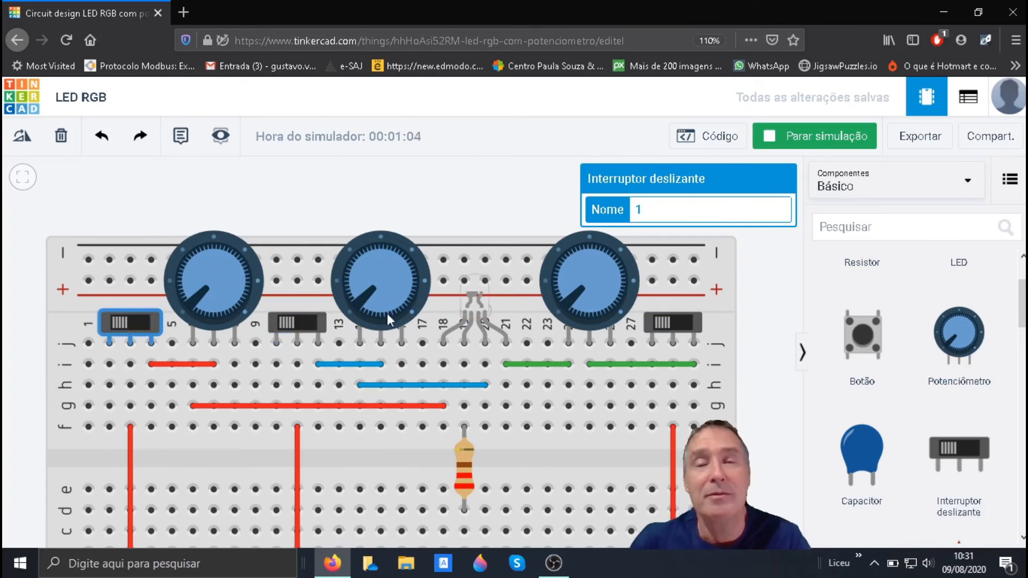
Switch on only the red channel and turn the first potentiometer's knob up and back down to test its dimming.
{"action": "left_click", "coordinate": [142, 323]}
{"action": "left_click_drag", "start_coordinate": [192, 302], "coordinate": [220, 309]}
{"action": "mouse_move", "coordinate": [205, 302]}
{"action": "left_mouse_down"}
{"action": "mouse_move", "coordinate": [200, 272]}
{"action": "mouse_move", "coordinate": [230, 261]}
{"action": "mouse_move", "coordinate": [246, 281]}
{"action": "mouse_move", "coordinate": [191, 260]}
{"action": "mouse_move", "coordinate": [191, 301]}
{"action": "left_mouse_up"}
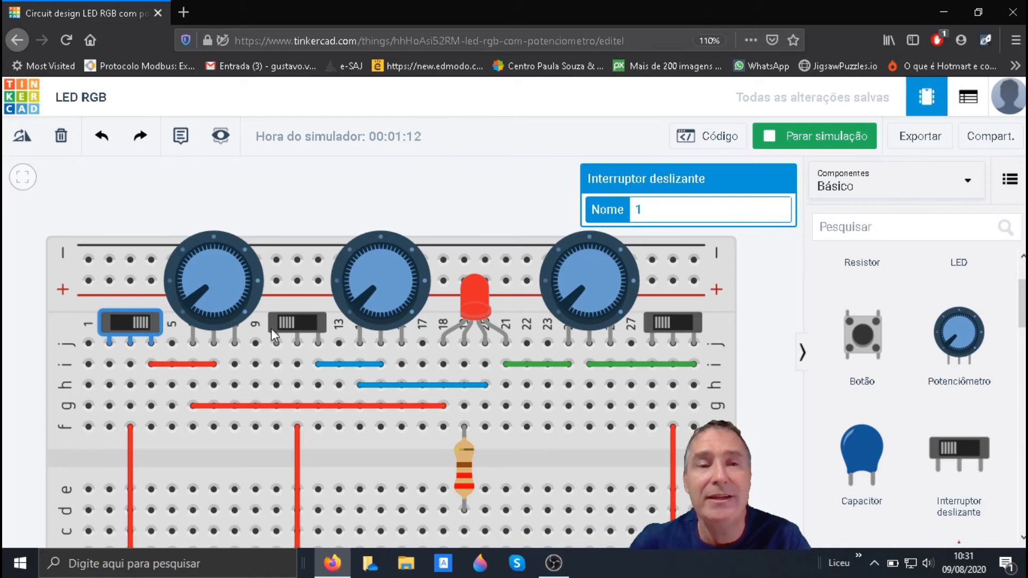
Turn on the blue channel with red, test the first potentiometer on the mixed colour, and stop the simulation.
{"action": "left_click", "coordinate": [307, 330]}
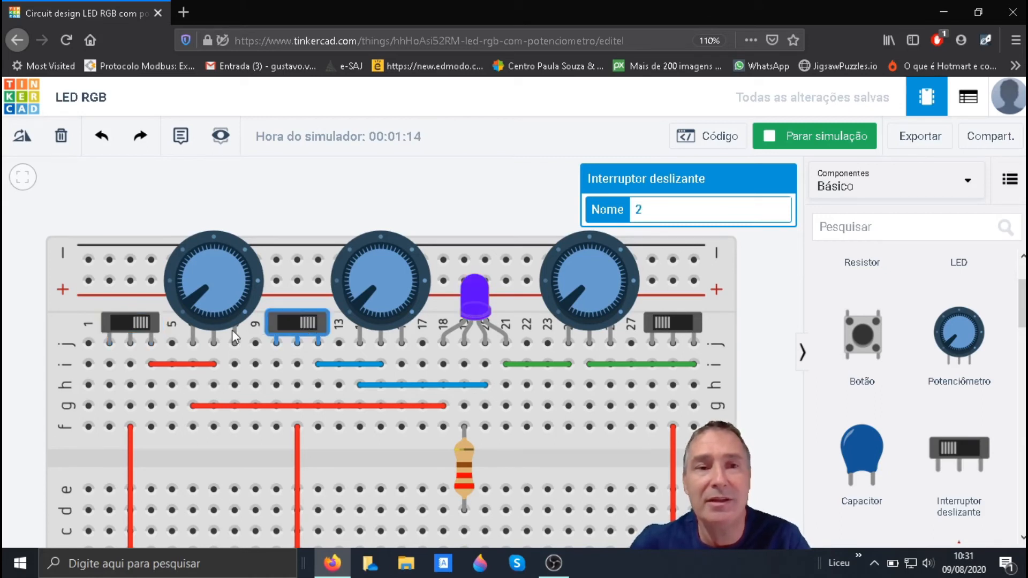
{"action": "mouse_move", "coordinate": [196, 296]}
{"action": "left_mouse_down"}
{"action": "mouse_move", "coordinate": [197, 272]}
{"action": "mouse_move", "coordinate": [229, 266]}
{"action": "mouse_move", "coordinate": [191, 262]}
{"action": "mouse_move", "coordinate": [194, 305]}
{"action": "left_mouse_up"}
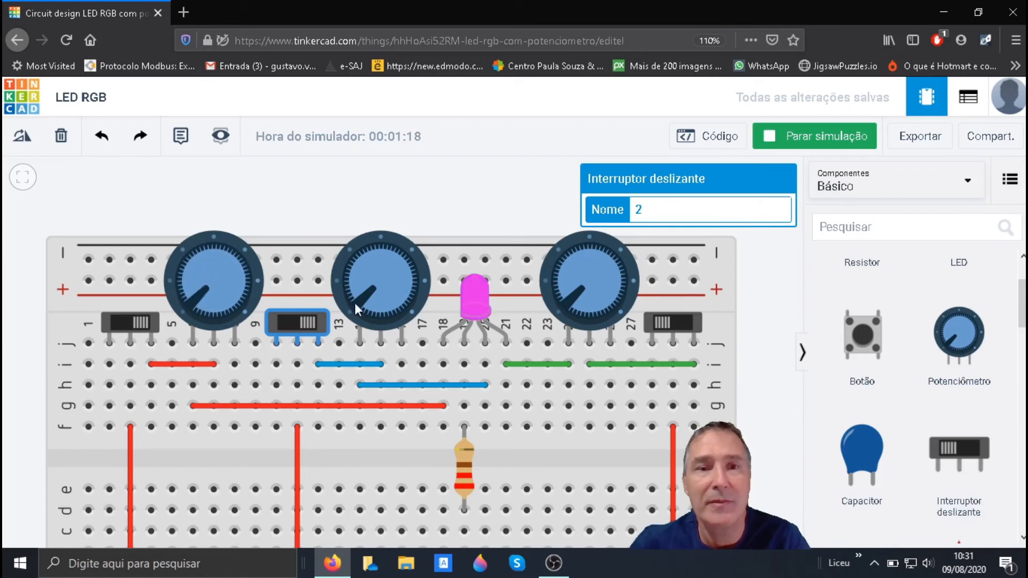
{"action": "left_click", "coordinate": [827, 143]}
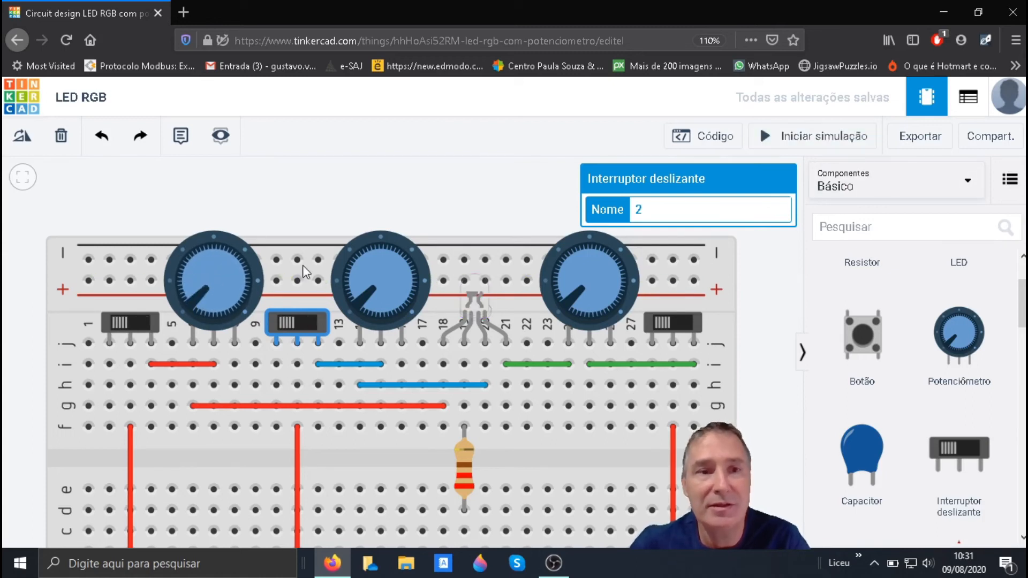
Set the resistance of the red channel's potentiometer to 1 kΩ.
{"action": "scroll", "coordinate": [211, 271], "scroll_direction": "down", "scroll_amount": 1}
{"action": "left_click", "coordinate": [213, 267]}
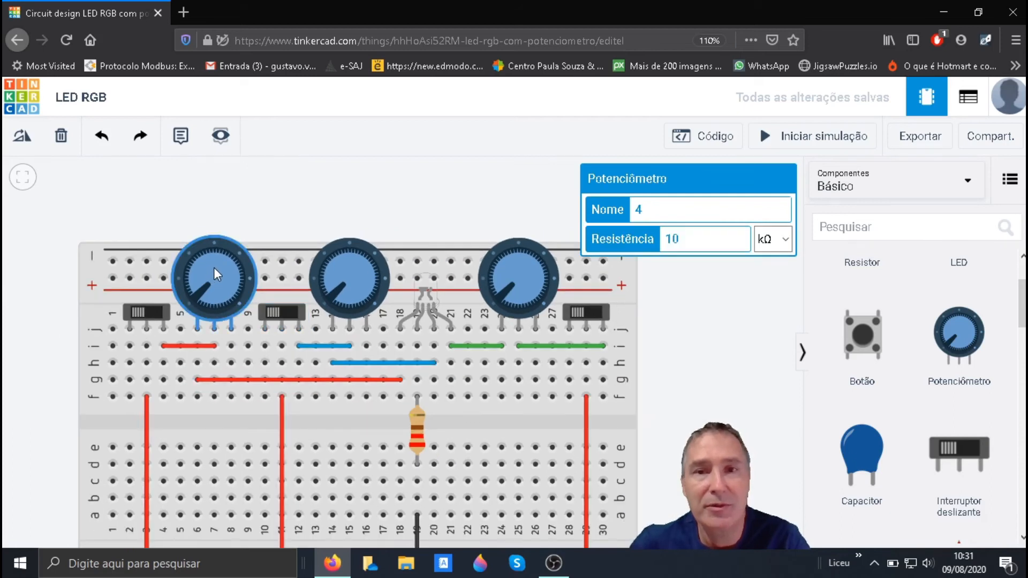
{"action": "left_click", "coordinate": [692, 242]}
{"action": "key", "text": "BackSpace"}
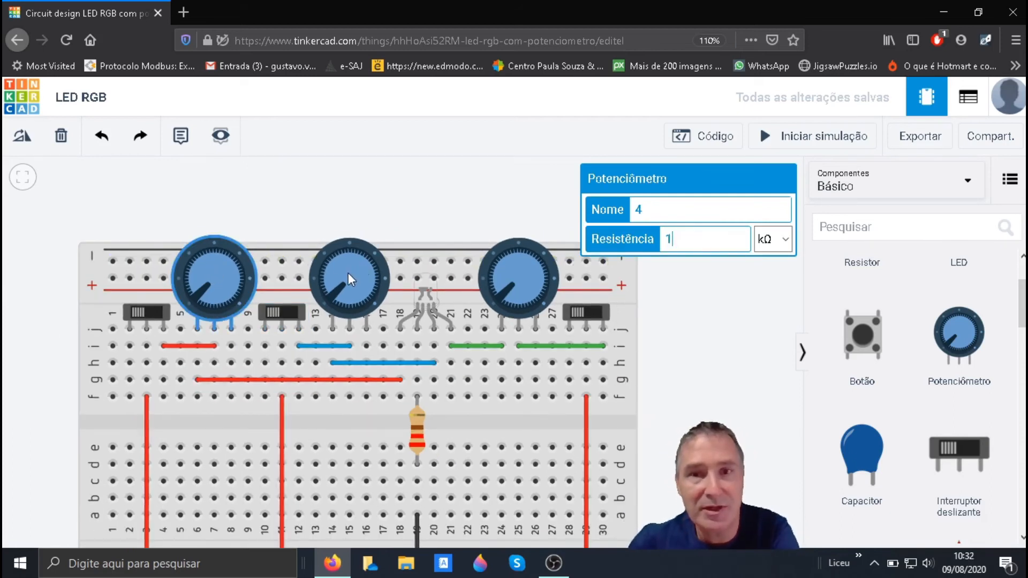
Set the resistance of the blue and green channels' potentiometers to 1 kΩ each.
{"action": "left_click", "coordinate": [348, 273]}
{"action": "left_click", "coordinate": [719, 239]}
{"action": "left_click", "coordinate": [354, 266]}
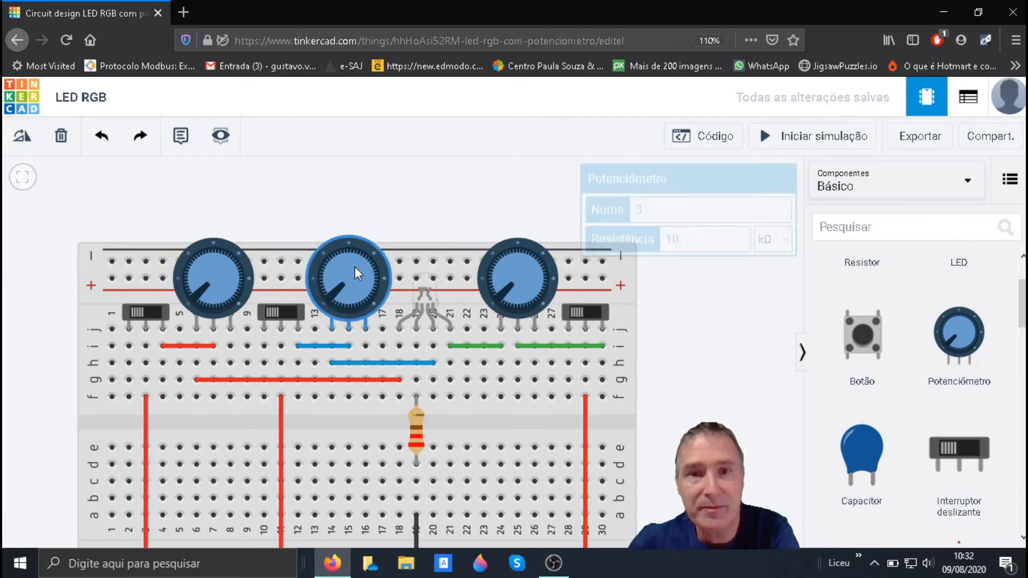
{"action": "left_click", "coordinate": [696, 239]}
{"action": "key", "text": "BackSpace"}
{"action": "left_click", "coordinate": [538, 271]}
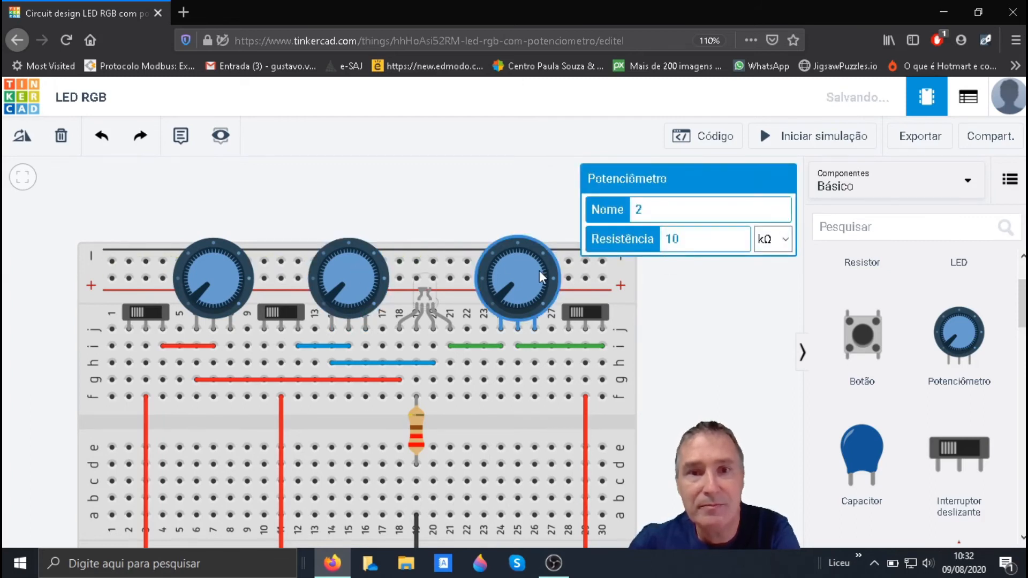
{"action": "left_click", "coordinate": [691, 241]}
{"action": "key", "text": "BackSpace"}
{"action": "left_click", "coordinate": [703, 298]}
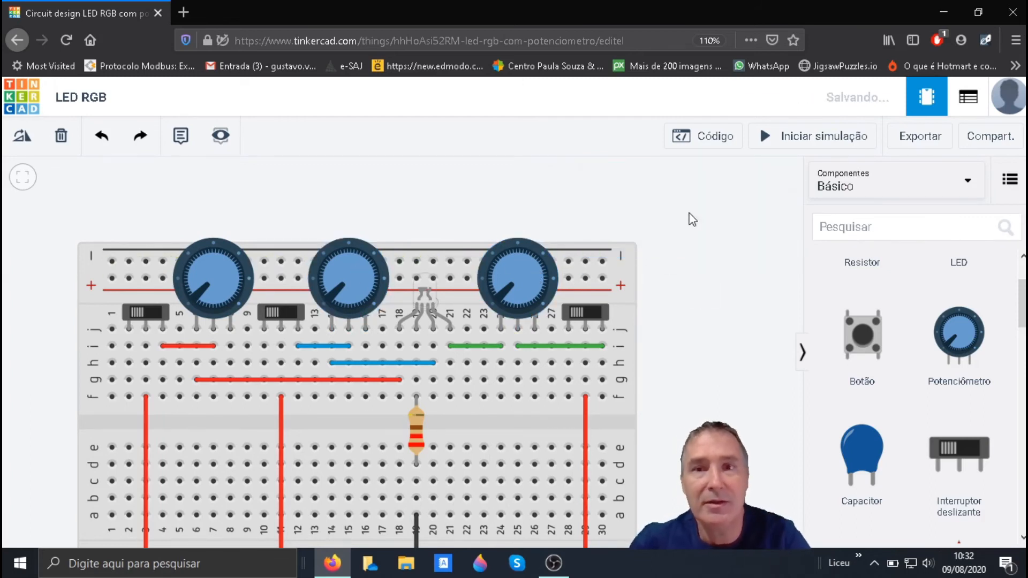
Restart the simulation, turn on red and blue, and turn the first potentiometer up and back down to shift the mix.
{"action": "left_click", "coordinate": [781, 140]}
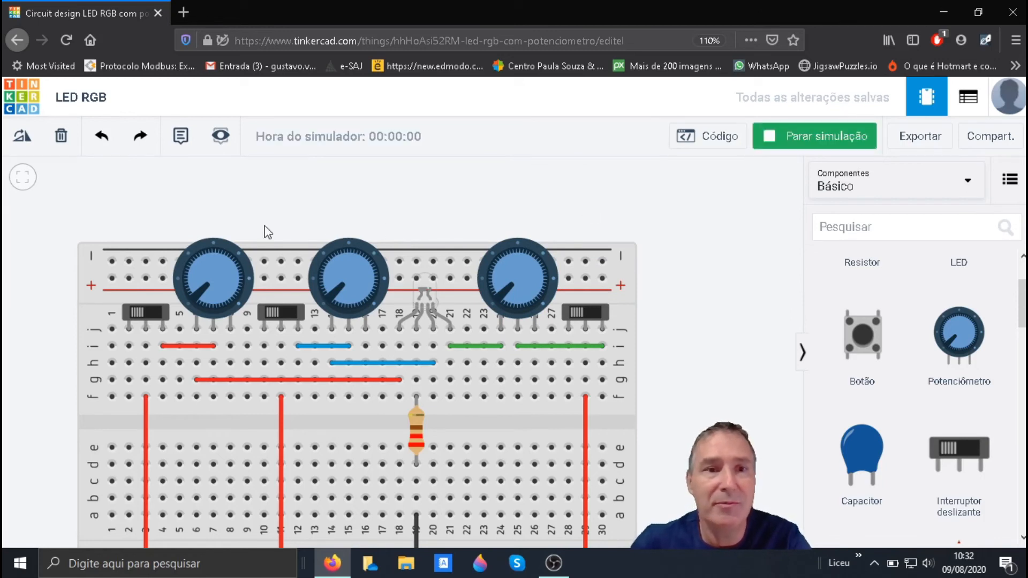
{"action": "scroll", "coordinate": [262, 228], "scroll_direction": "up", "scroll_amount": 1}
{"action": "left_click", "coordinate": [134, 329]}
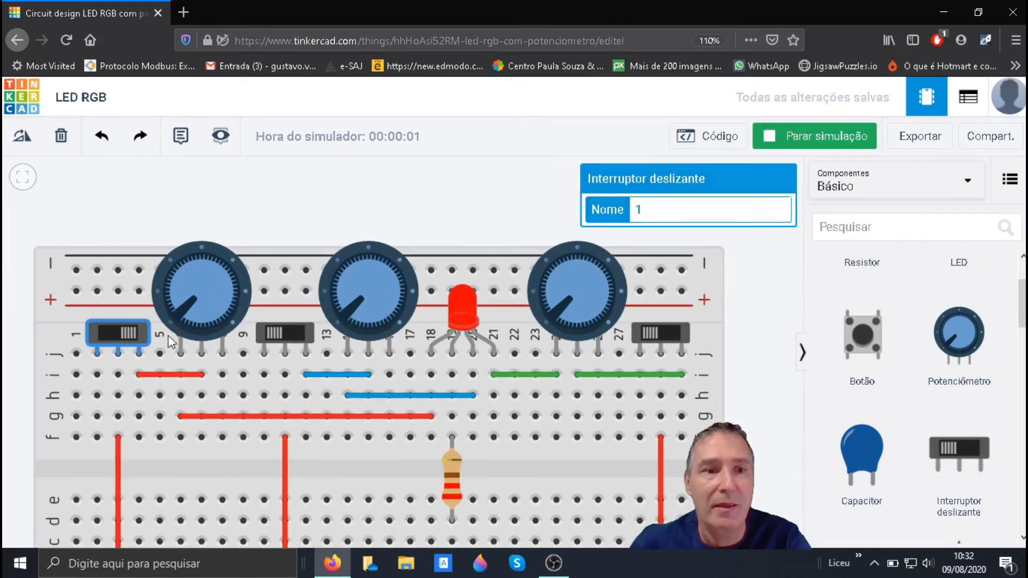
{"action": "left_click", "coordinate": [293, 333]}
{"action": "left_click_drag", "start_coordinate": [173, 319], "coordinate": [211, 270]}
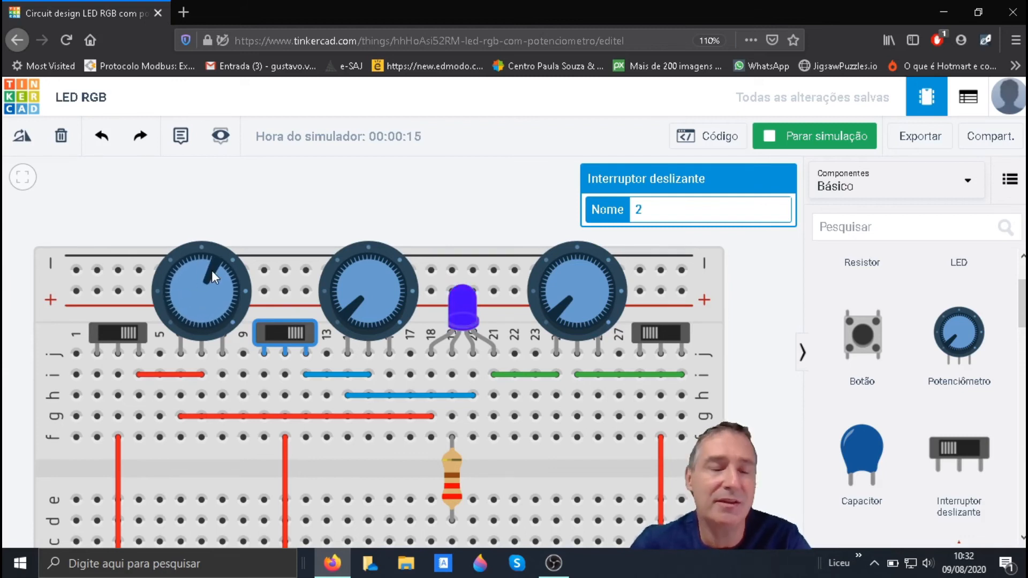
{"action": "left_click_drag", "start_coordinate": [211, 271], "coordinate": [193, 326]}
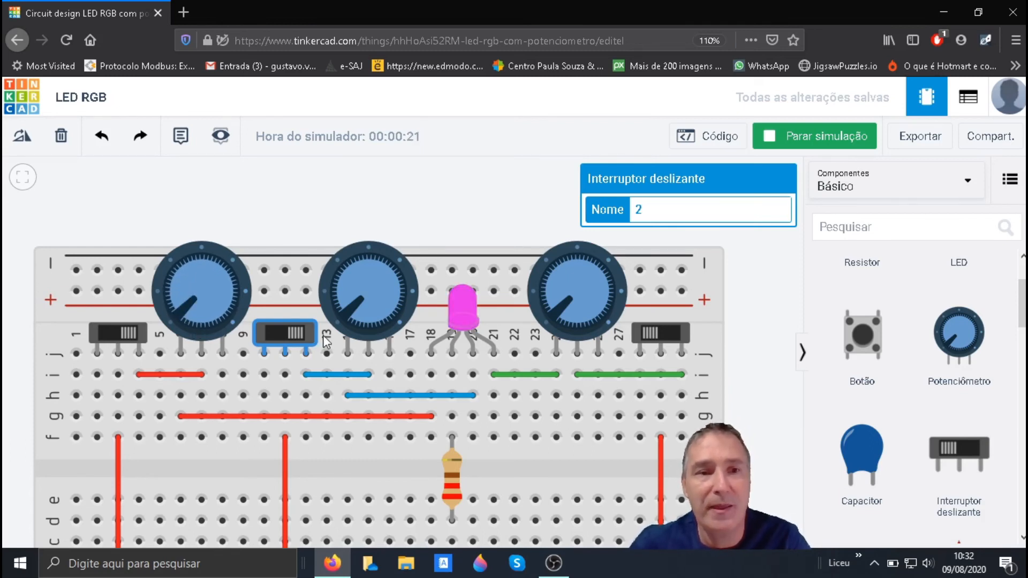
Test red with green using the first potentiometer, and blue with green using the second and third potentiometers.
{"action": "left_click", "coordinate": [672, 328]}
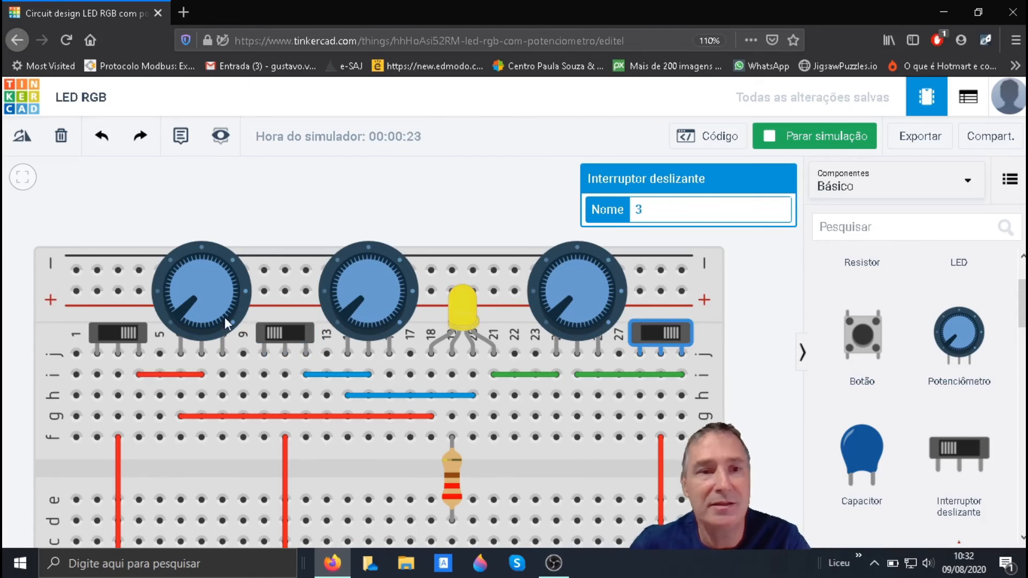
{"action": "mouse_move", "coordinate": [180, 310]}
{"action": "left_mouse_down"}
{"action": "mouse_move", "coordinate": [178, 301]}
{"action": "mouse_move", "coordinate": [185, 312]}
{"action": "left_mouse_up"}
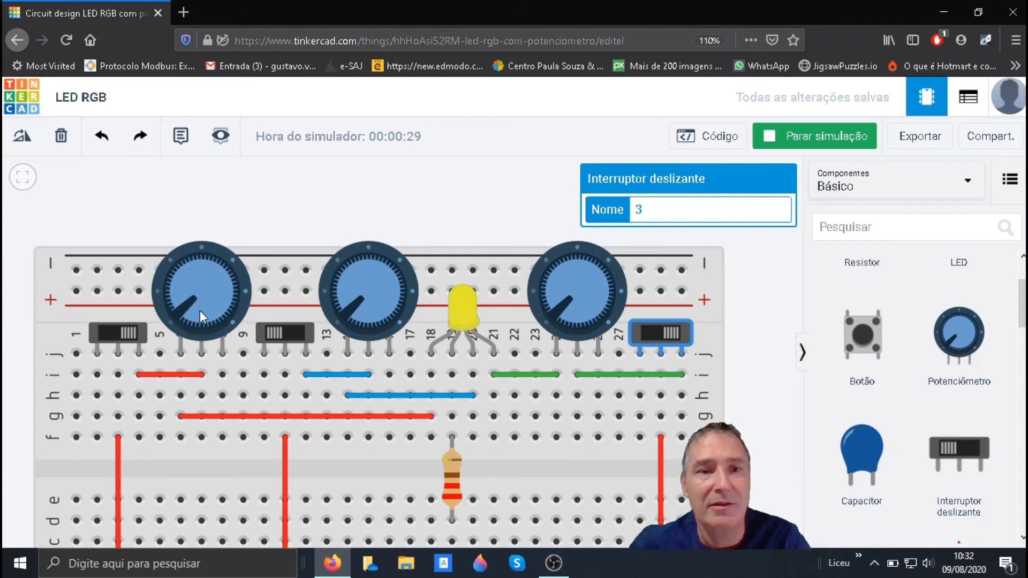
{"action": "left_click", "coordinate": [122, 332]}
{"action": "left_click", "coordinate": [297, 333]}
{"action": "mouse_move", "coordinate": [349, 312]}
{"action": "left_mouse_down"}
{"action": "mouse_move", "coordinate": [343, 301]}
{"action": "mouse_move", "coordinate": [355, 315]}
{"action": "left_mouse_up"}
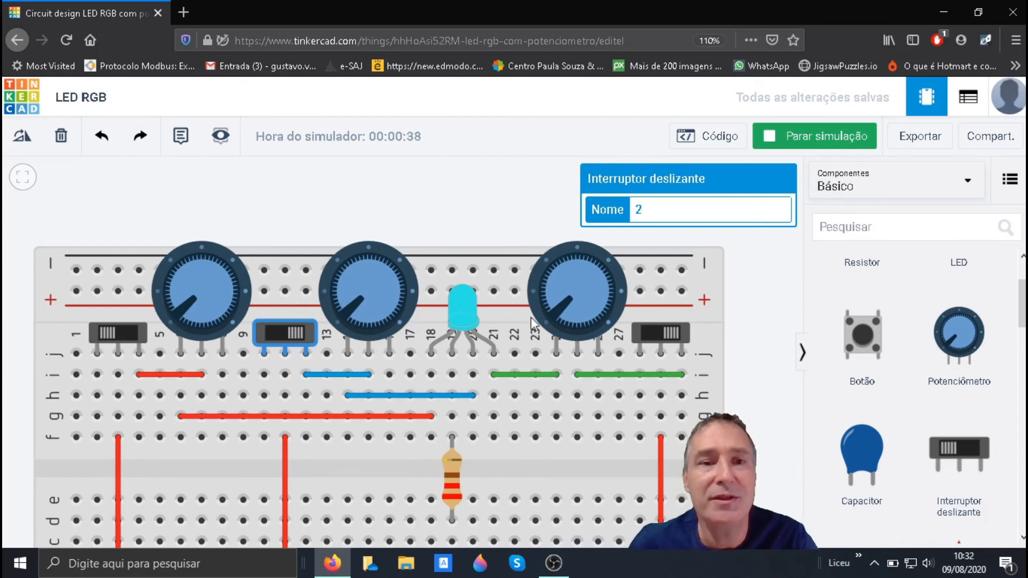
{"action": "mouse_move", "coordinate": [560, 309]}
{"action": "left_mouse_down"}
{"action": "mouse_move", "coordinate": [555, 302]}
{"action": "mouse_move", "coordinate": [560, 310]}
{"action": "left_mouse_up"}
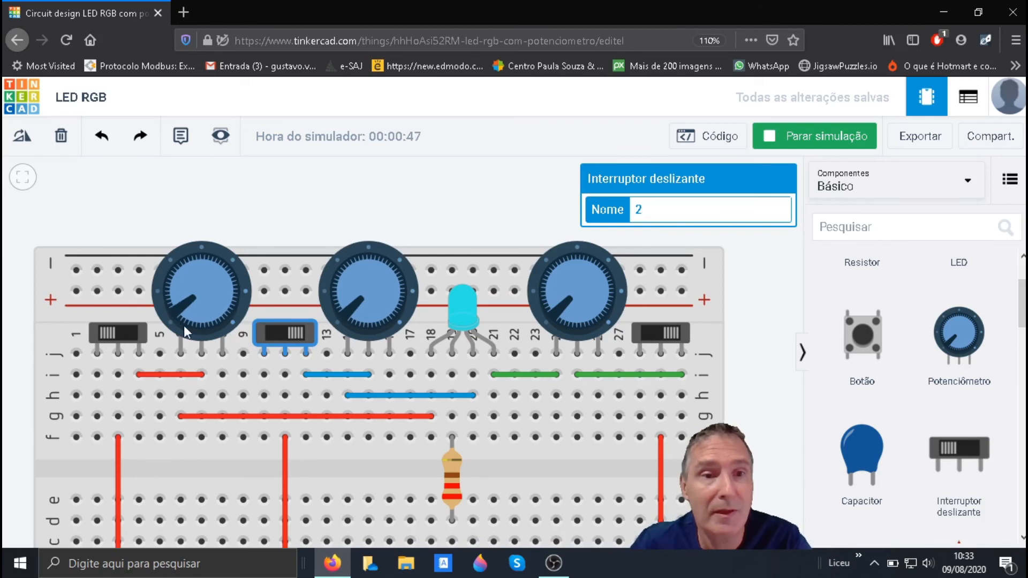
Turn on all three colour channels together to test white light, and switch every channel off.
{"action": "left_click", "coordinate": [137, 333]}
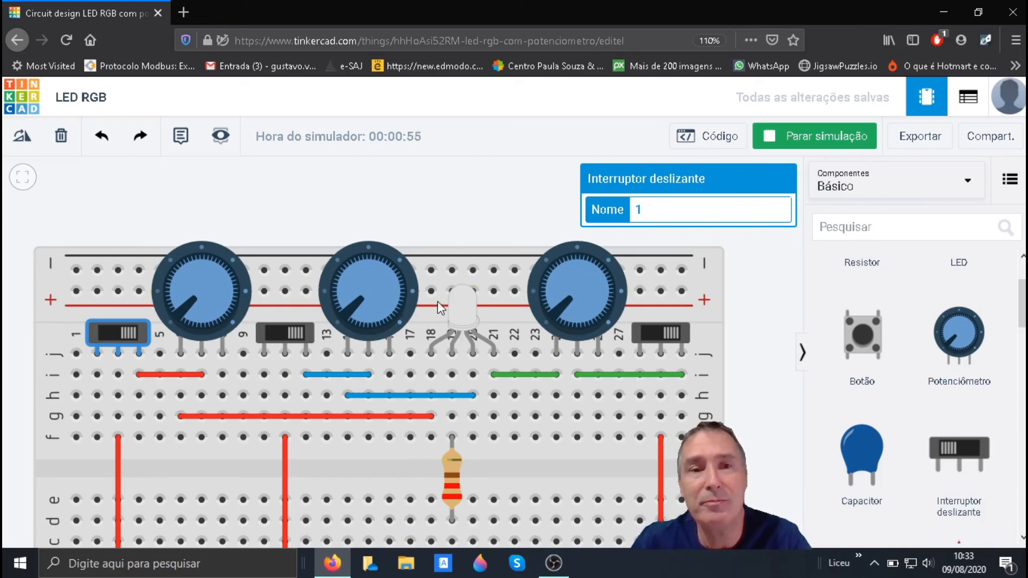
{"action": "left_click", "coordinate": [108, 333]}
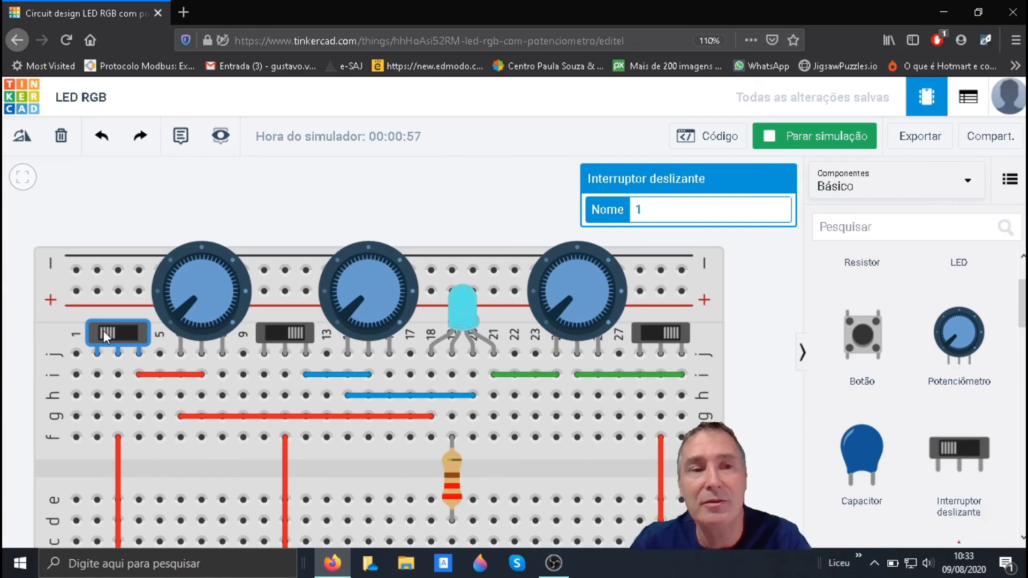
{"action": "left_click", "coordinate": [266, 340]}
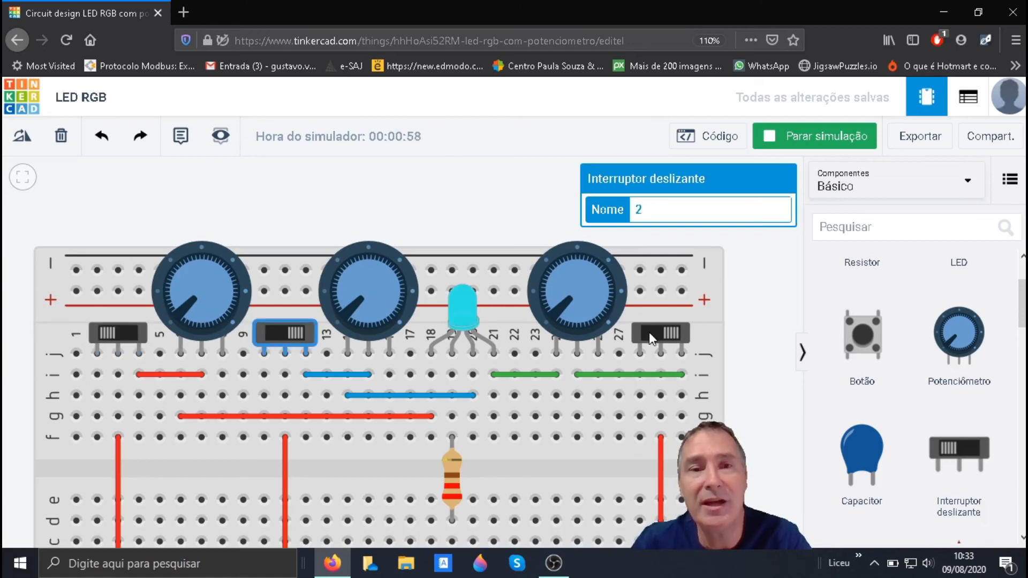
{"action": "left_click", "coordinate": [649, 333]}
{"action": "left_click", "coordinate": [281, 336]}
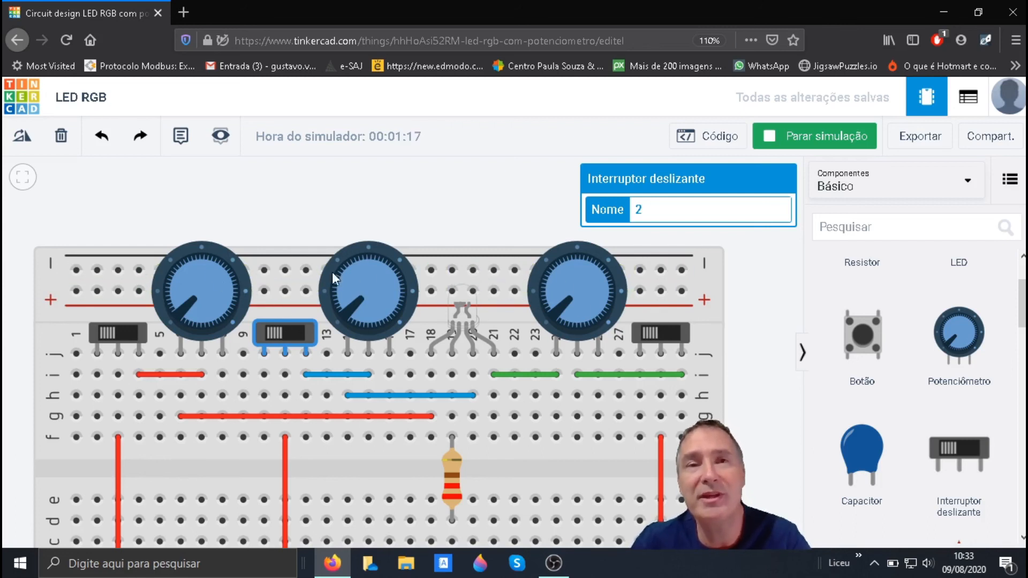
Examine the Arduino Uno version of the RGB LED circuit and the wiring to its breadboard.
{"action": "scroll", "coordinate": [227, 255], "scroll_direction": "down", "scroll_amount": 4}
{"action": "scroll", "coordinate": [211, 257], "scroll_direction": "down", "scroll_amount": 5}
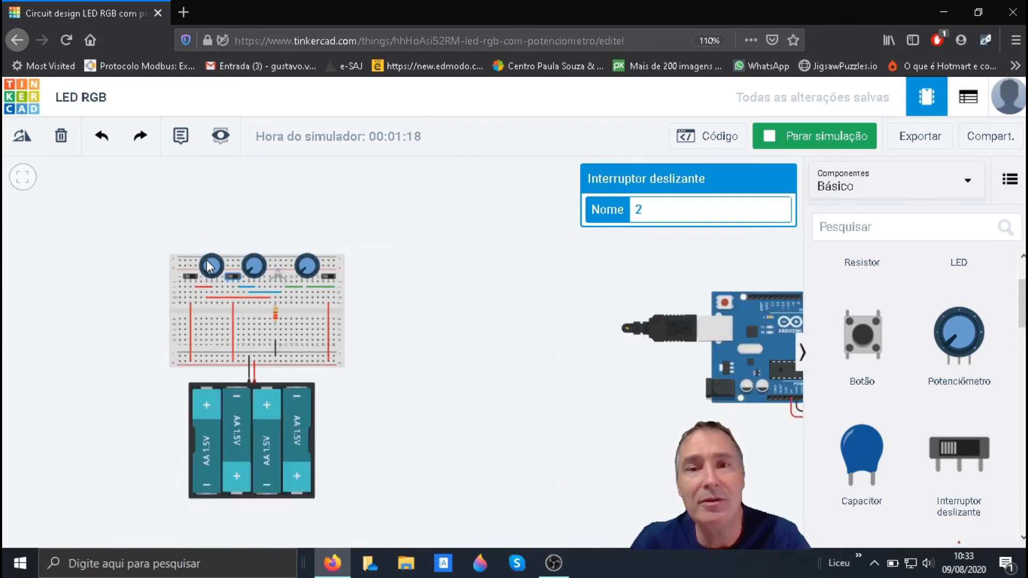
{"action": "scroll", "coordinate": [760, 283], "scroll_direction": "down", "scroll_amount": 2}
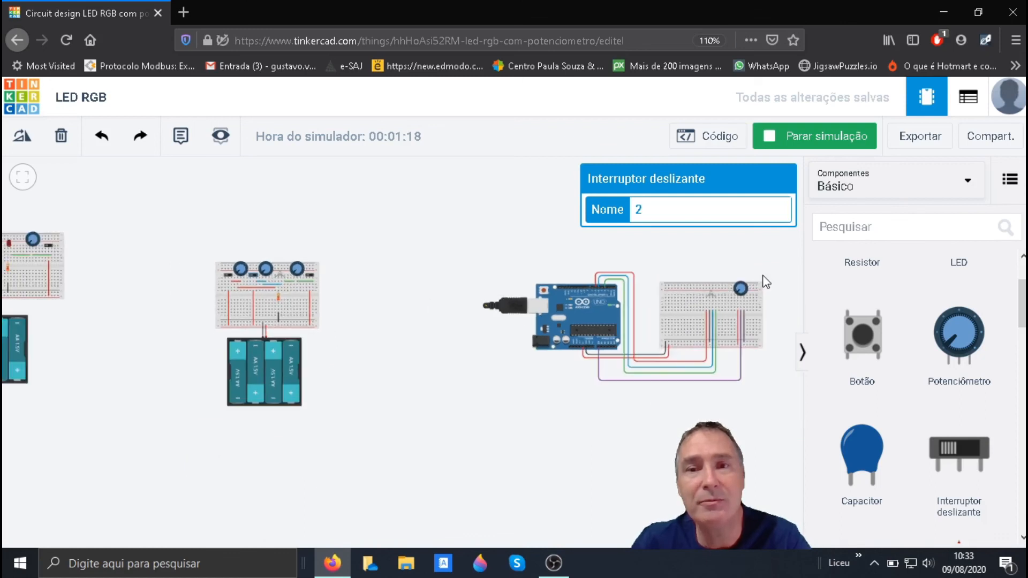
{"action": "scroll", "coordinate": [694, 294], "scroll_direction": "up", "scroll_amount": 5}
{"action": "scroll", "coordinate": [721, 306], "scroll_direction": "up", "scroll_amount": 1}
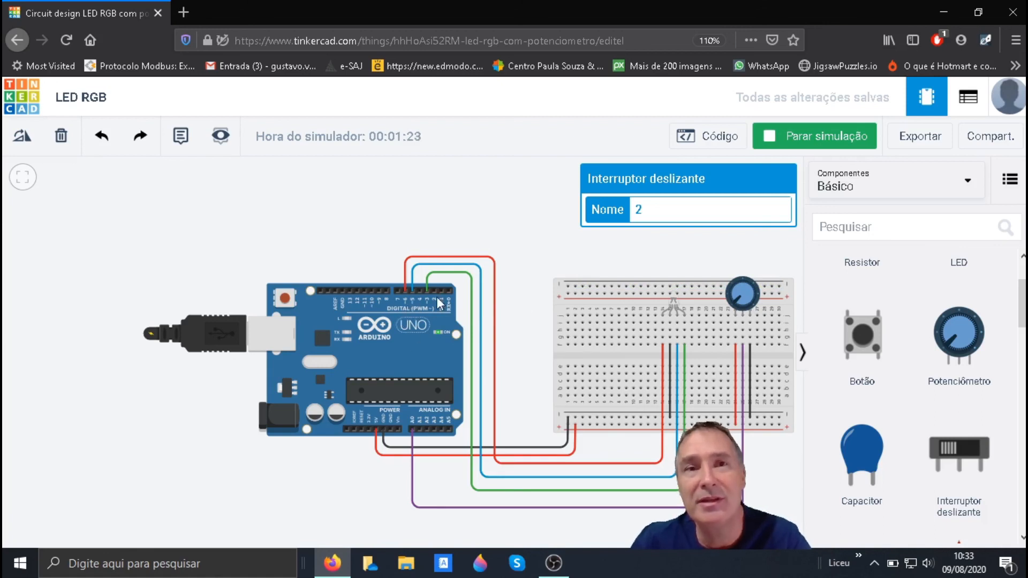
{"action": "scroll", "coordinate": [604, 294], "scroll_direction": "down", "scroll_amount": 1}
{"action": "scroll", "coordinate": [579, 294], "scroll_direction": "down", "scroll_amount": 2}
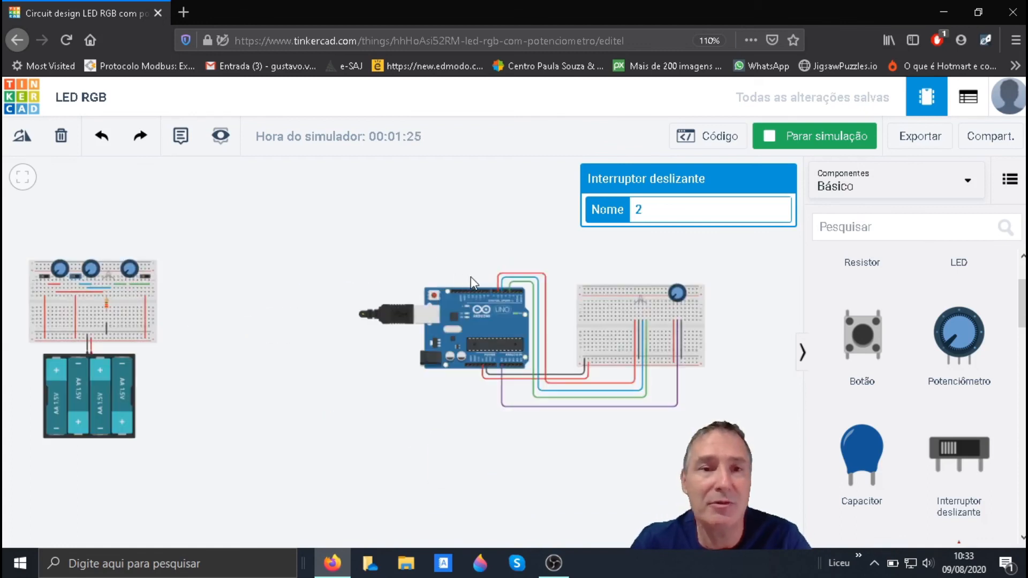
{"action": "scroll", "coordinate": [341, 304], "scroll_direction": "down", "scroll_amount": 1}
{"action": "scroll", "coordinate": [271, 280], "scroll_direction": "down", "scroll_amount": 1}
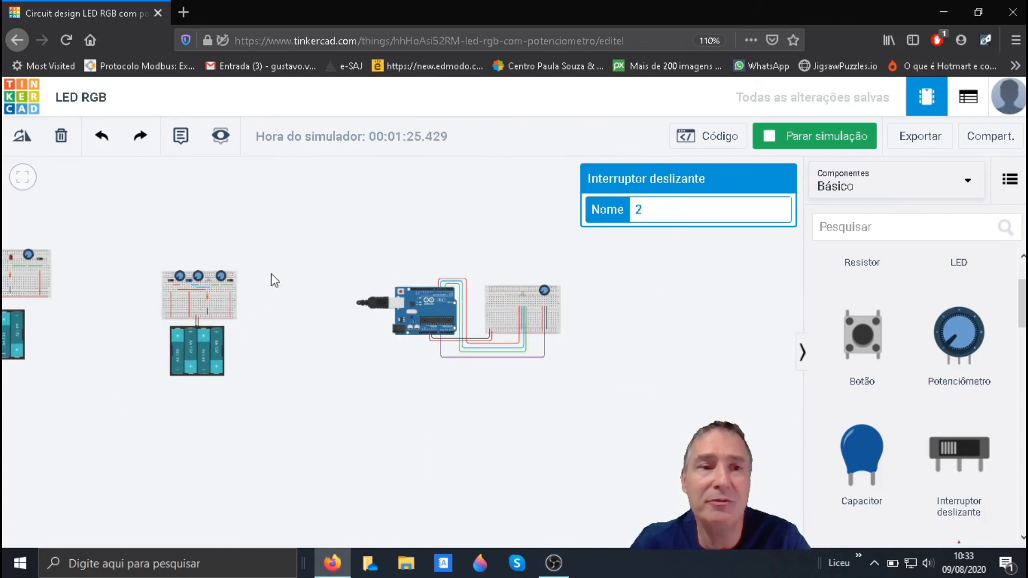
Bring the single-LED and RGB battery circuits into view and stop the simulation.
{"action": "scroll", "coordinate": [244, 277], "scroll_direction": "down", "scroll_amount": 1}
{"action": "scroll", "coordinate": [91, 259], "scroll_direction": "down", "scroll_amount": 1}
{"action": "scroll", "coordinate": [15, 250], "scroll_direction": "up", "scroll_amount": 1}
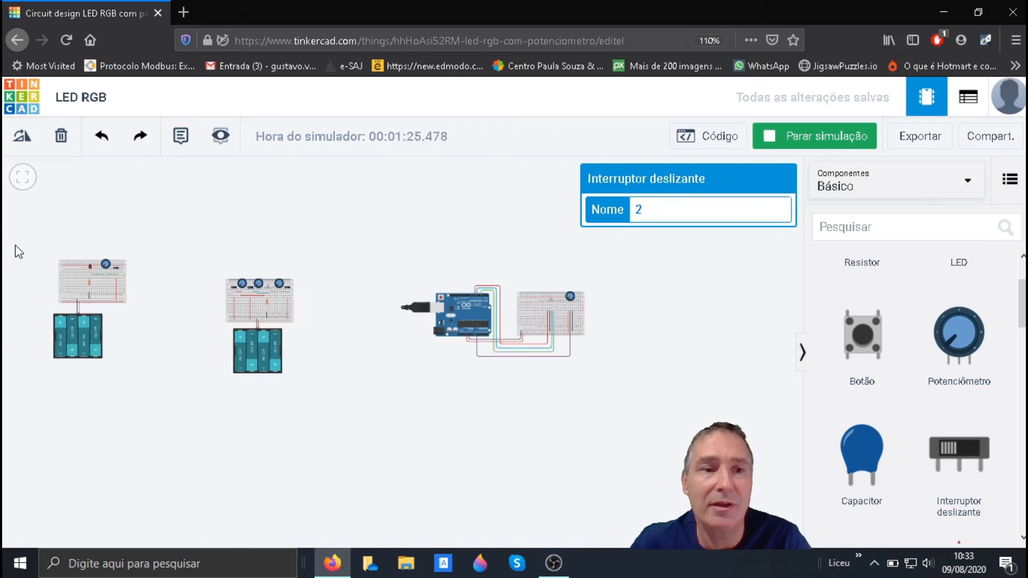
{"action": "scroll", "coordinate": [63, 251], "scroll_direction": "up", "scroll_amount": 1}
{"action": "scroll", "coordinate": [161, 300], "scroll_direction": "up", "scroll_amount": 1}
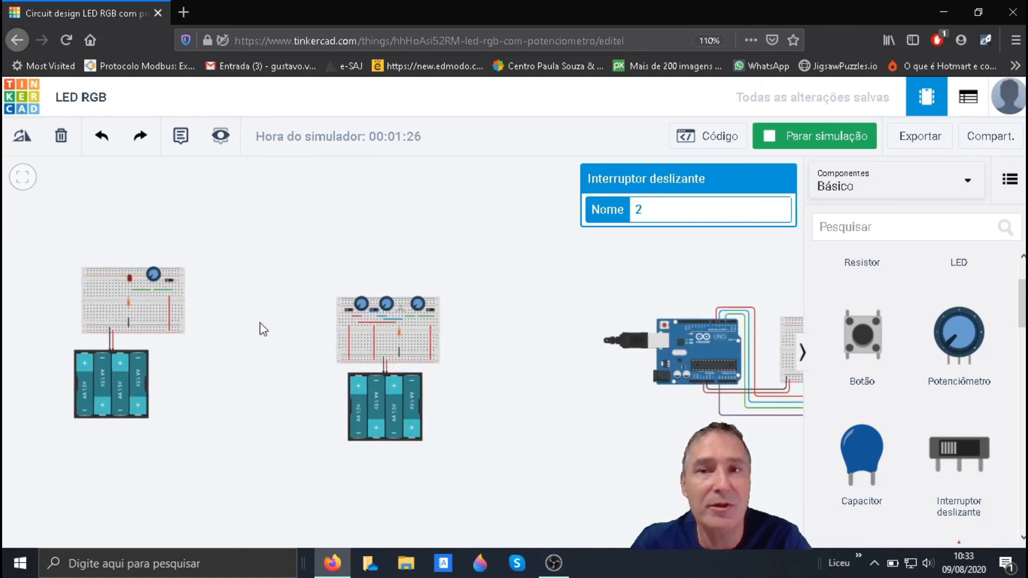
{"action": "scroll", "coordinate": [252, 328], "scroll_direction": "up", "scroll_amount": 1}
{"action": "left_click", "coordinate": [809, 136]}
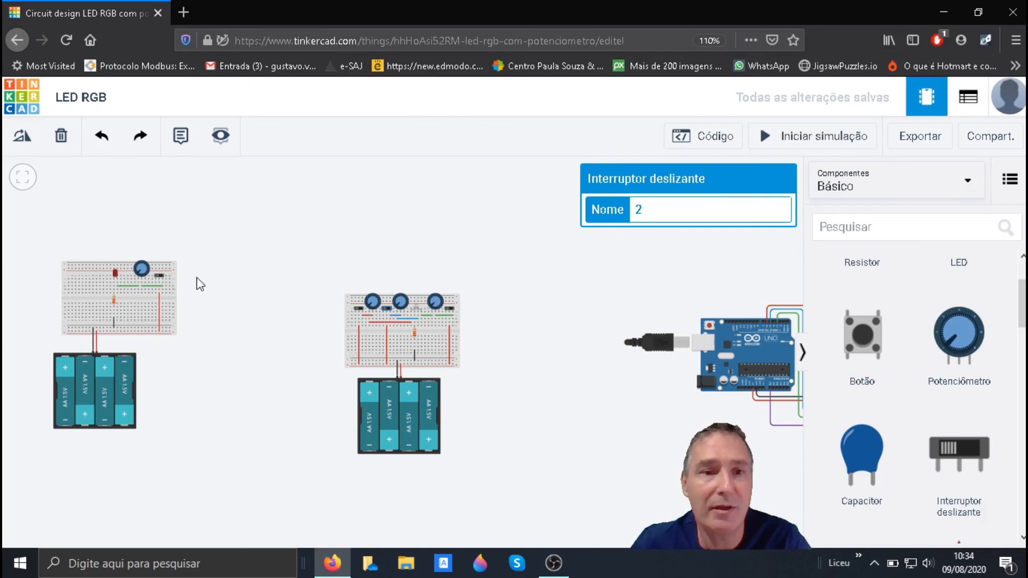
Review the battery-powered RGB breadboard circuit up close and compare it with the Arduino Uno version.
{"action": "scroll", "coordinate": [404, 326], "scroll_direction": "up", "scroll_amount": 2}
{"action": "scroll", "coordinate": [402, 323], "scroll_direction": "up", "scroll_amount": 1}
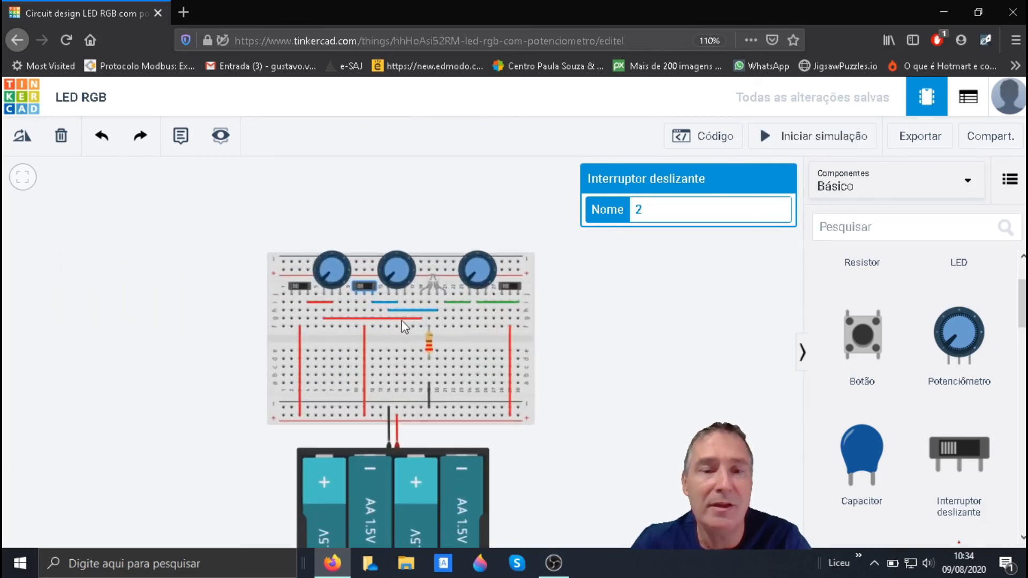
{"action": "scroll", "coordinate": [416, 281], "scroll_direction": "up", "scroll_amount": 1}
{"action": "scroll", "coordinate": [416, 281], "scroll_direction": "up", "scroll_amount": 1}
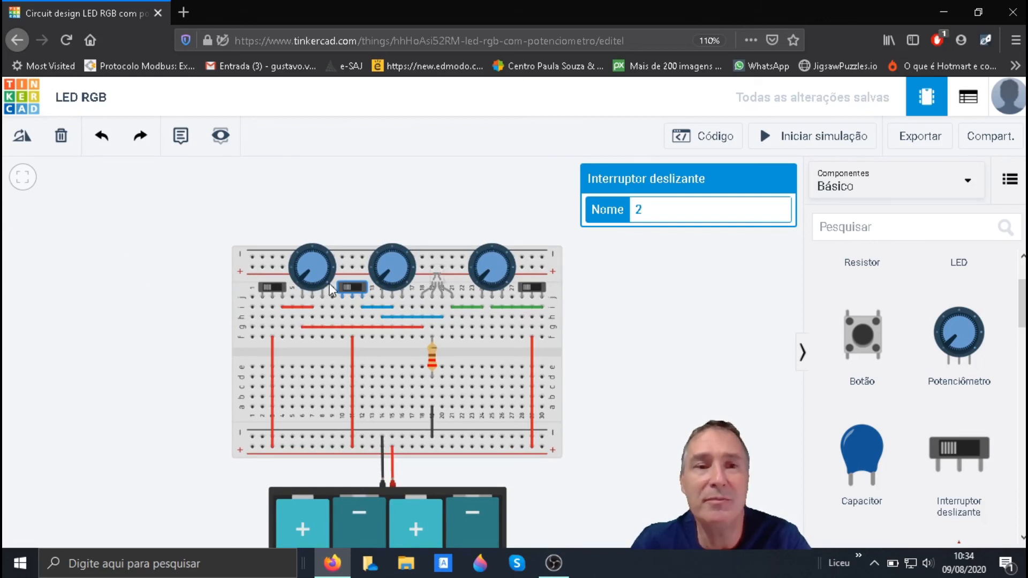
{"action": "scroll", "coordinate": [330, 285], "scroll_direction": "up", "scroll_amount": 1}
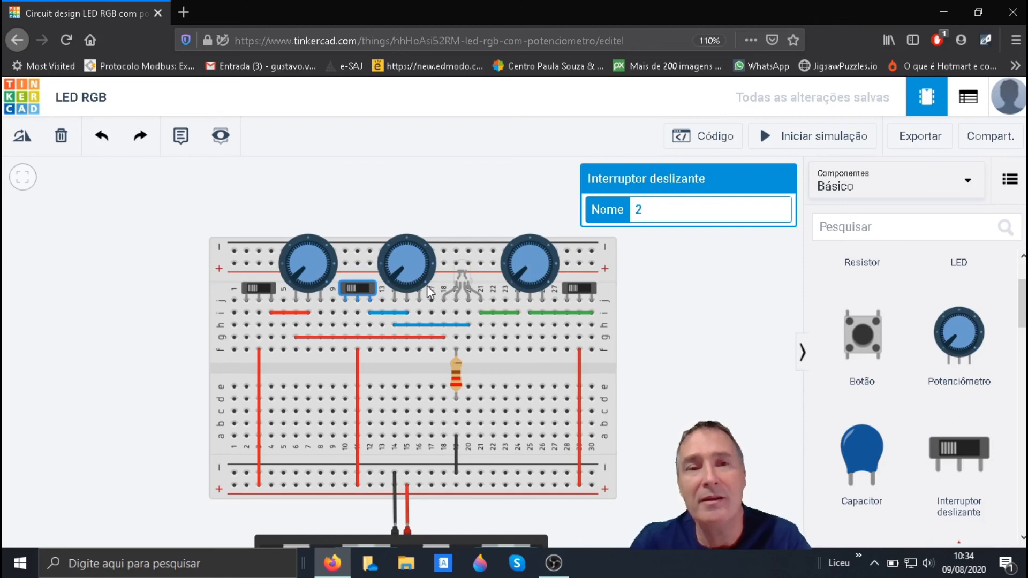
{"action": "scroll", "coordinate": [220, 265], "scroll_direction": "down", "scroll_amount": 3}
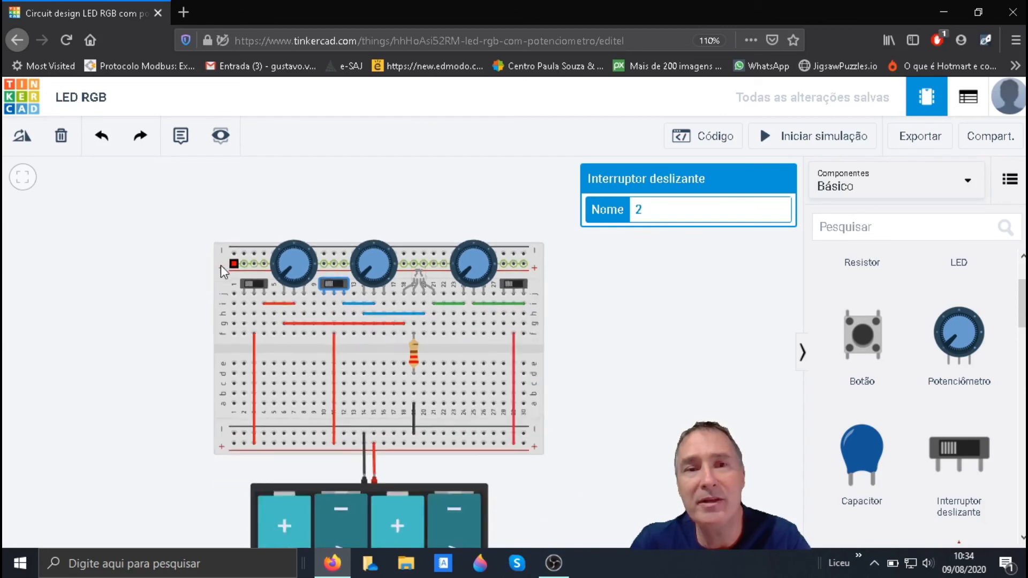
{"action": "scroll", "coordinate": [221, 265], "scroll_direction": "down", "scroll_amount": 5}
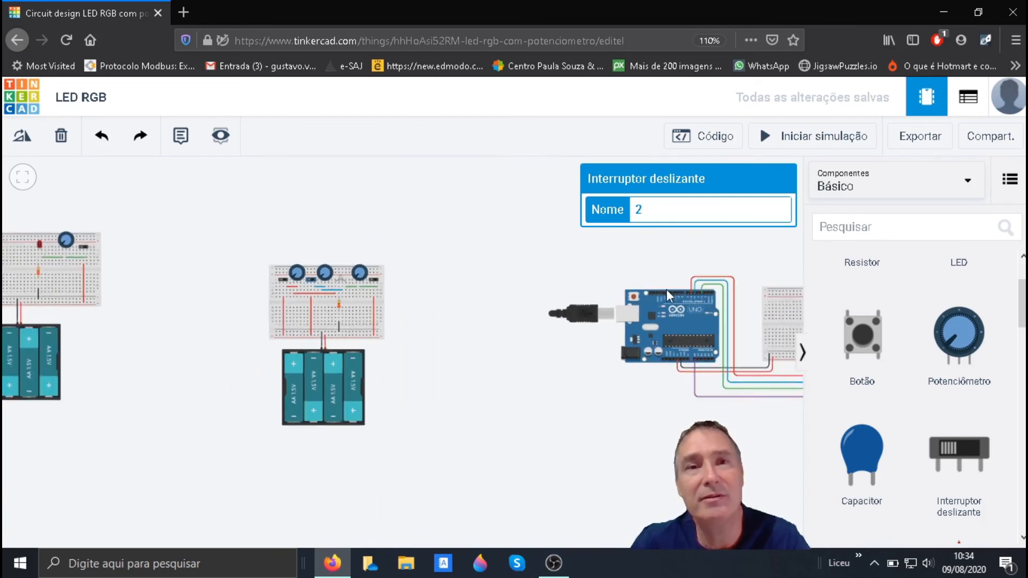
{"action": "scroll", "coordinate": [783, 307], "scroll_direction": "up", "scroll_amount": 5}
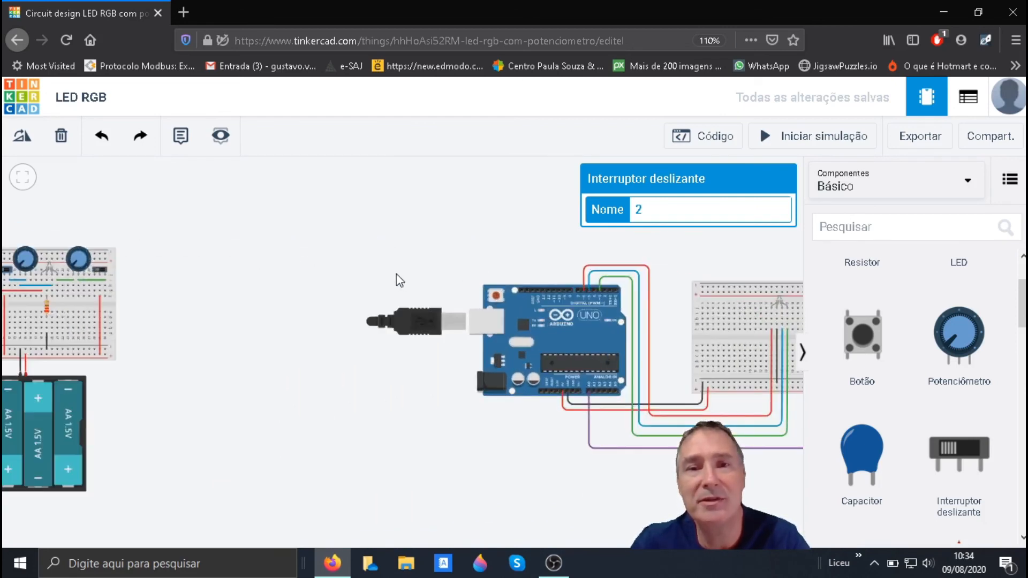
{"action": "scroll", "coordinate": [397, 276], "scroll_direction": "down", "scroll_amount": 3}
{"action": "scroll", "coordinate": [613, 268], "scroll_direction": "up", "scroll_amount": 3}
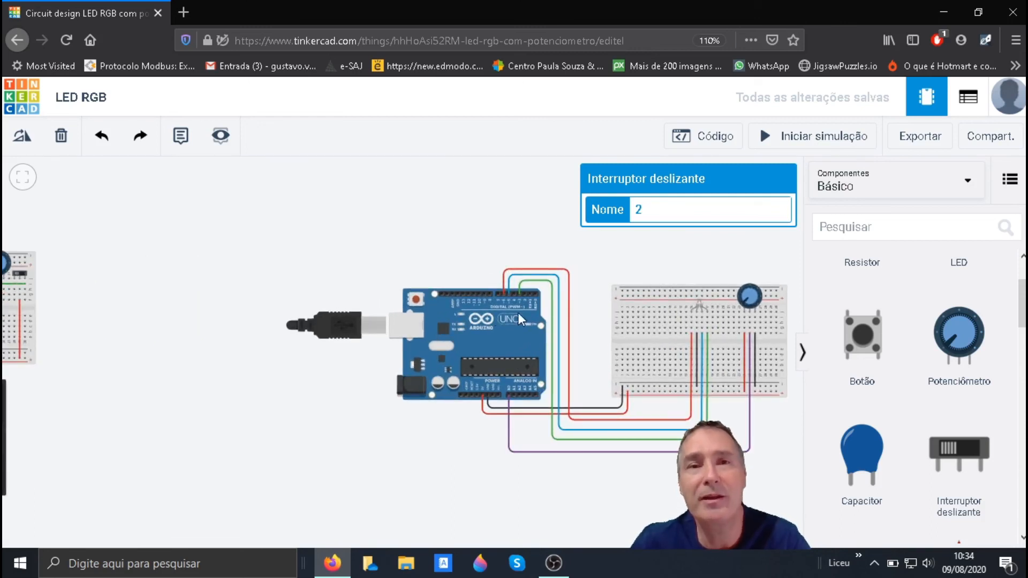
{"action": "scroll", "coordinate": [562, 322], "scroll_direction": "down", "scroll_amount": 2}
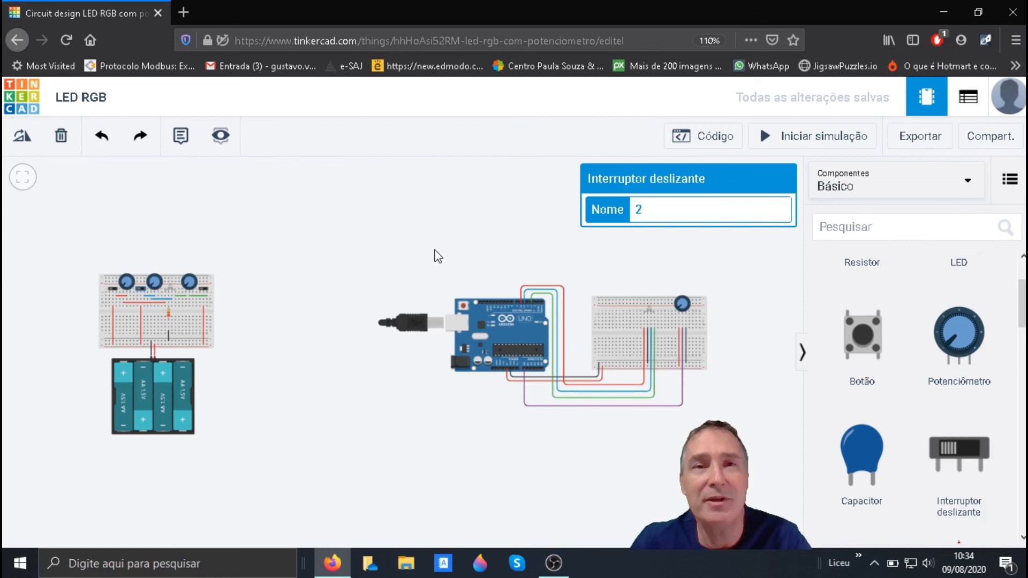